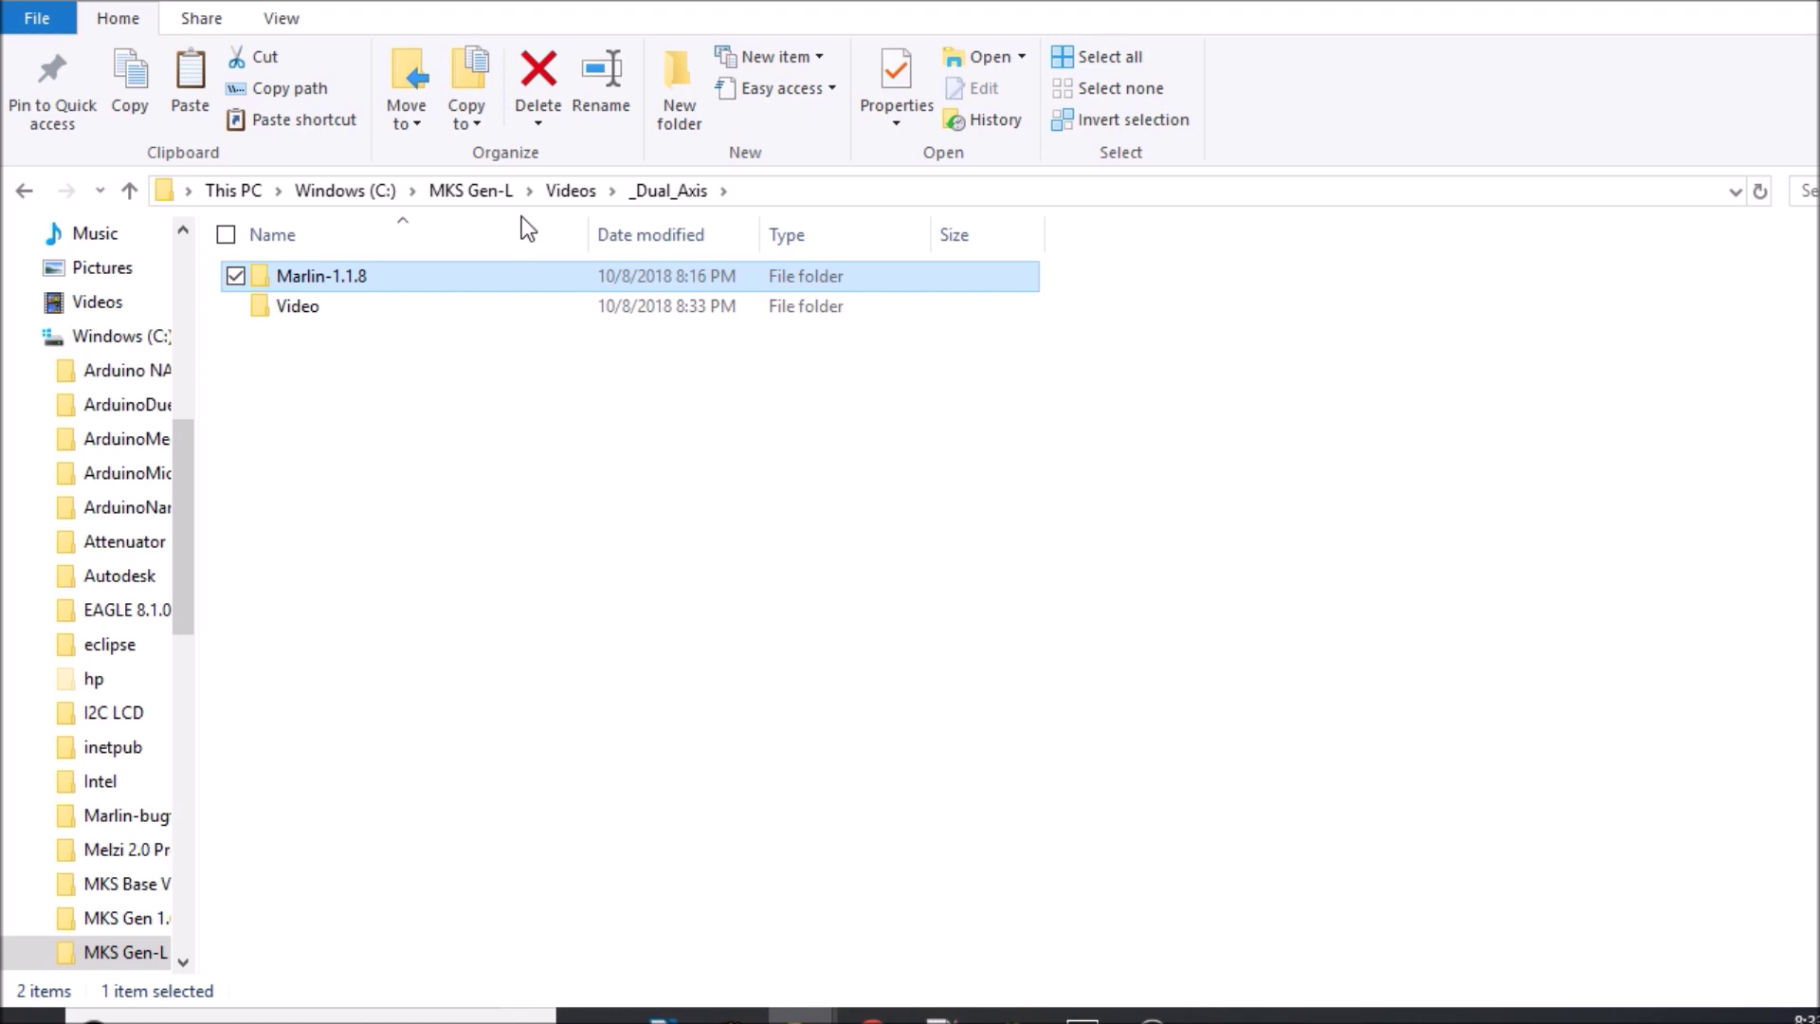
- Open Marlin.ino from the Marlin-1.1.8/Marlin folder in the Arduino IDE
double_click(478, 280)
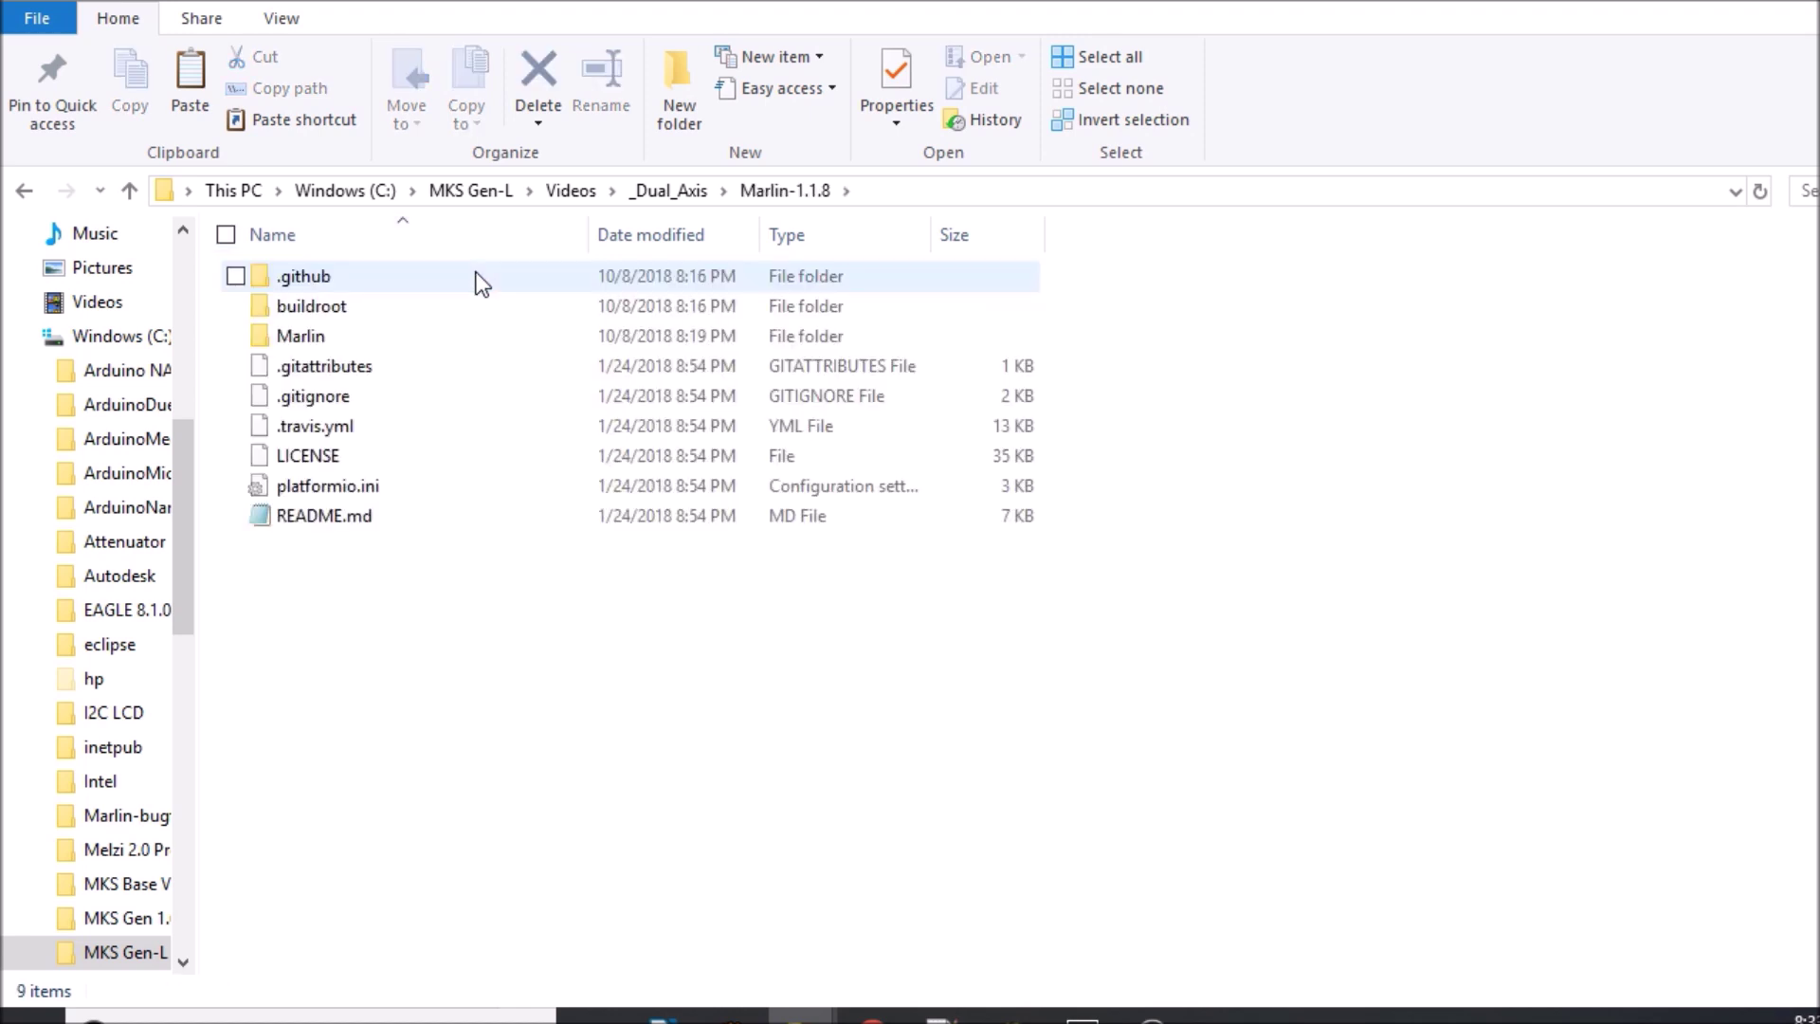
double_click(392, 337)
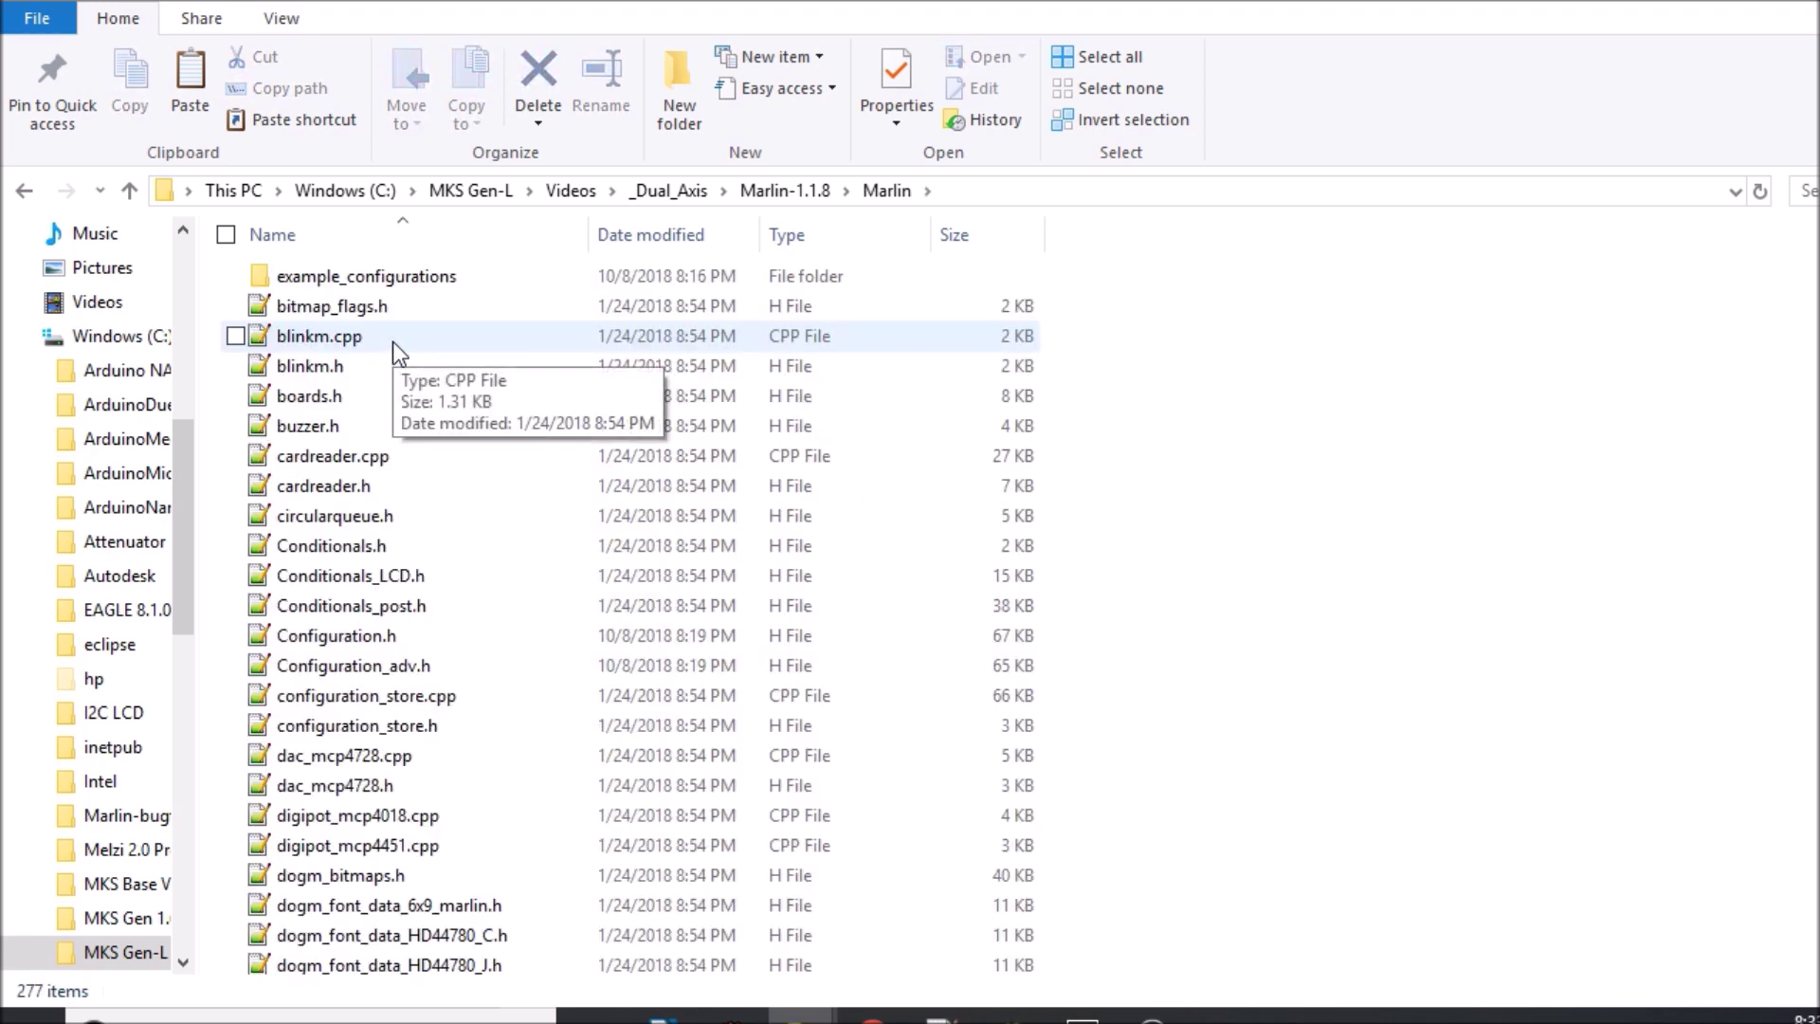
key("m")
key("Down")
key("Down")
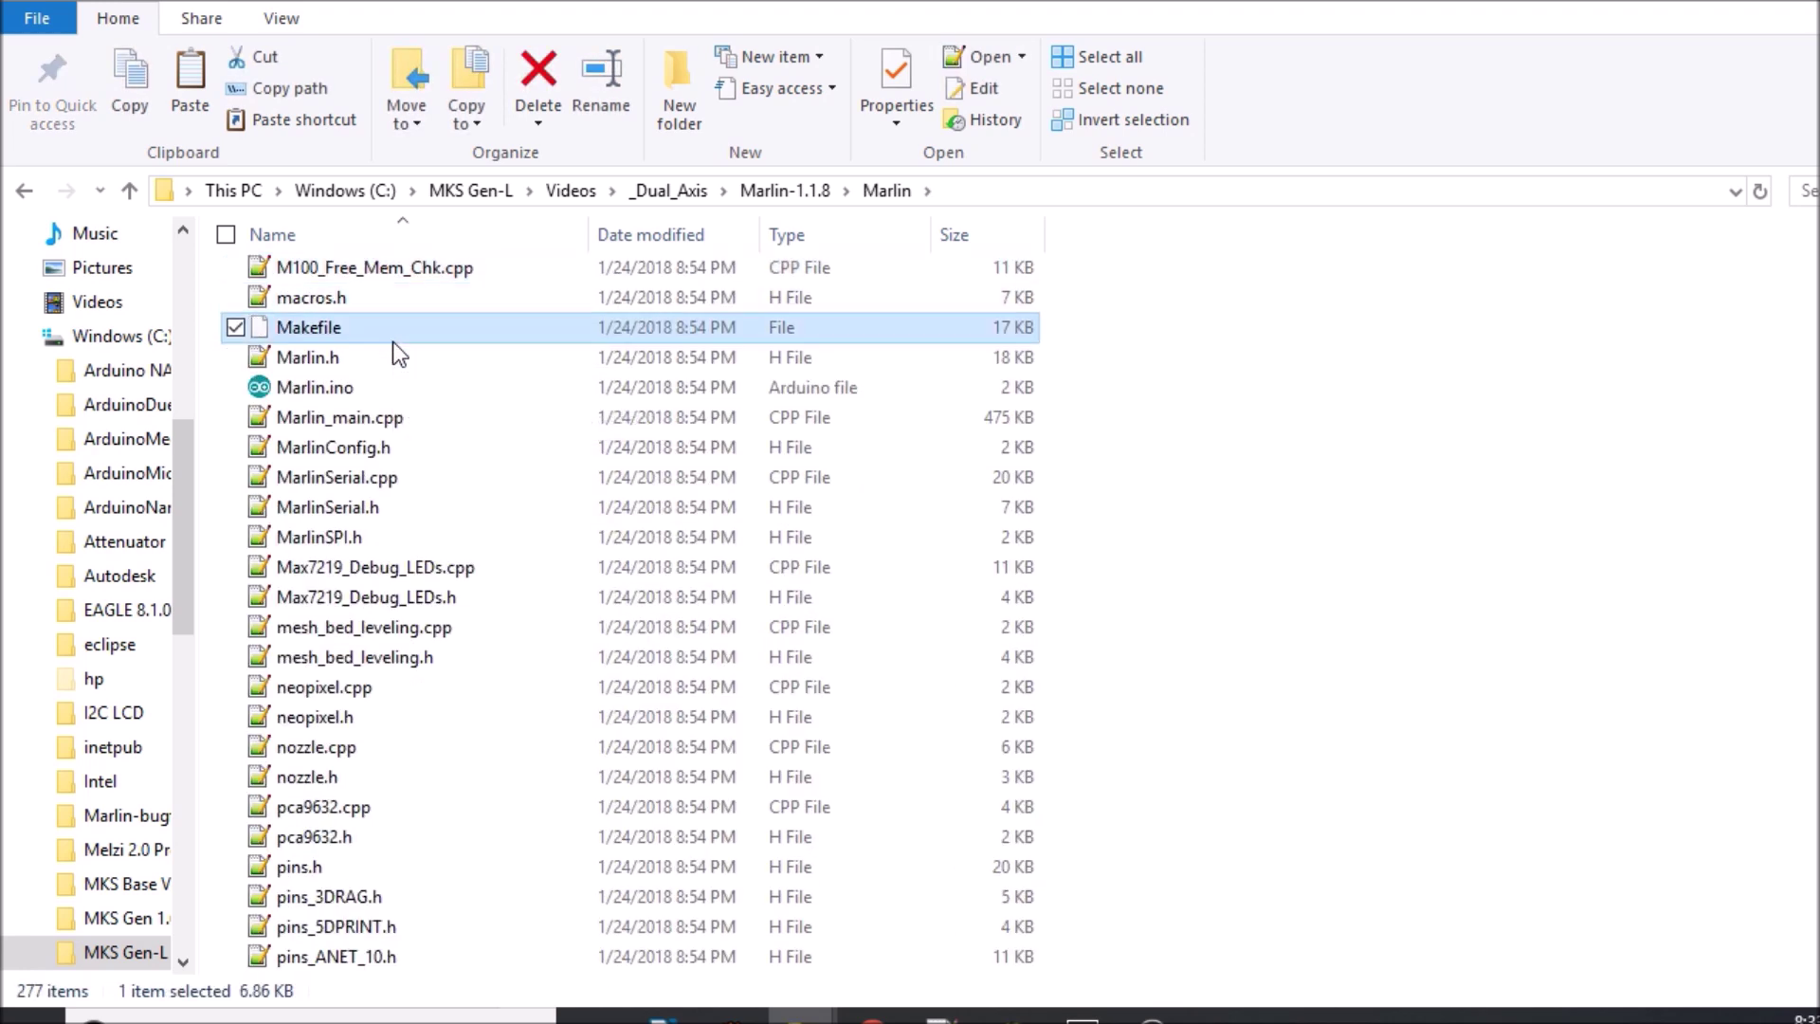
key("Down")
key("Down")
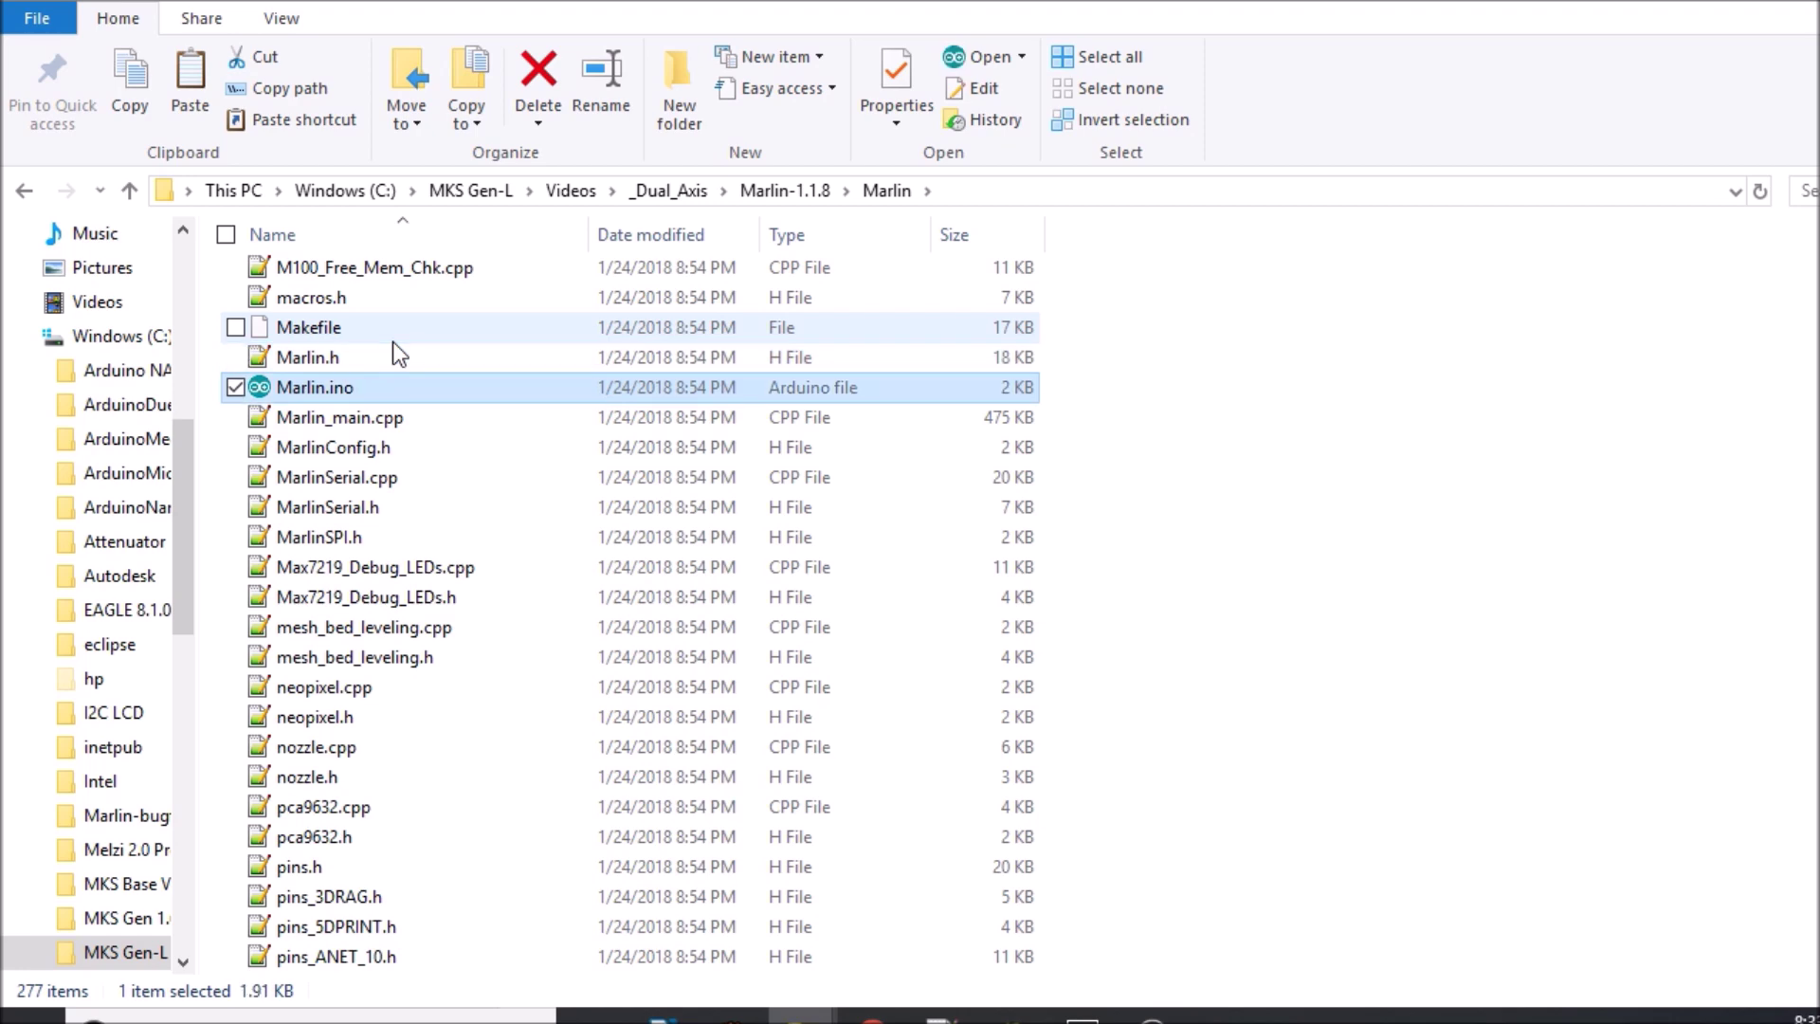
key("Return")
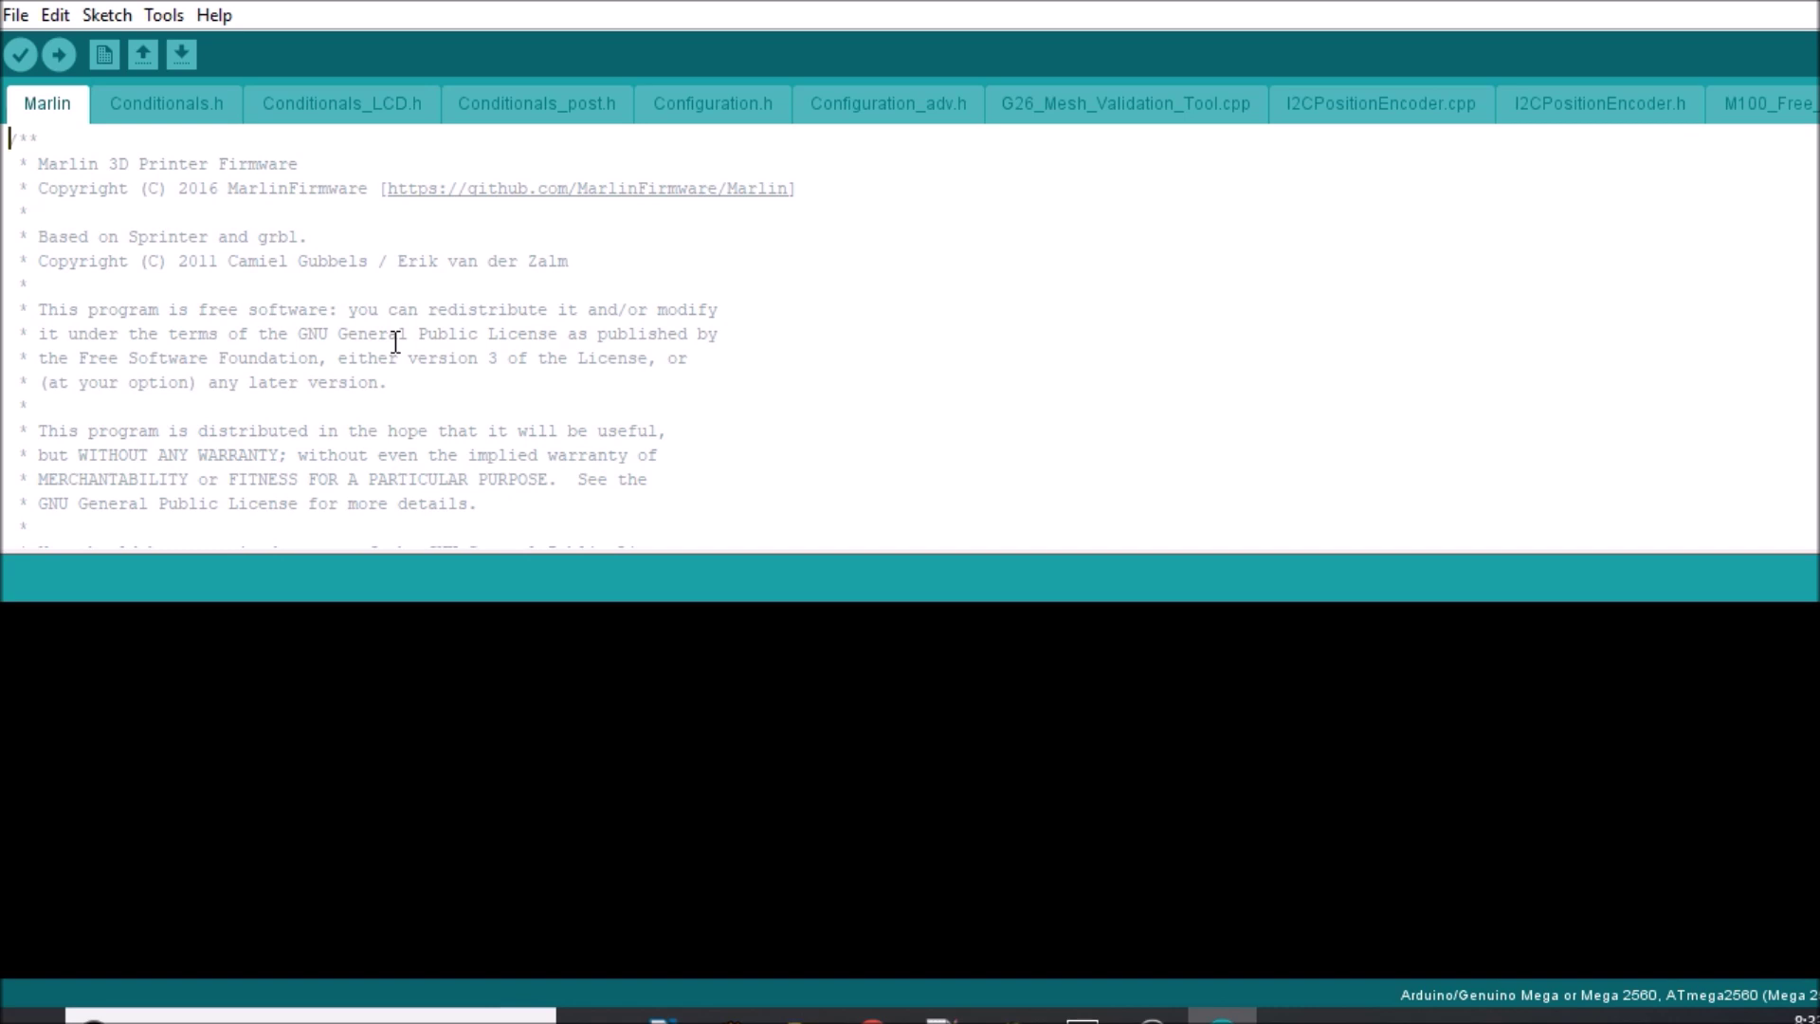
- Search 'motherboard' in Configuration.h and select the BOARD_RAMPS_14_EFB value
left_click(695, 92)
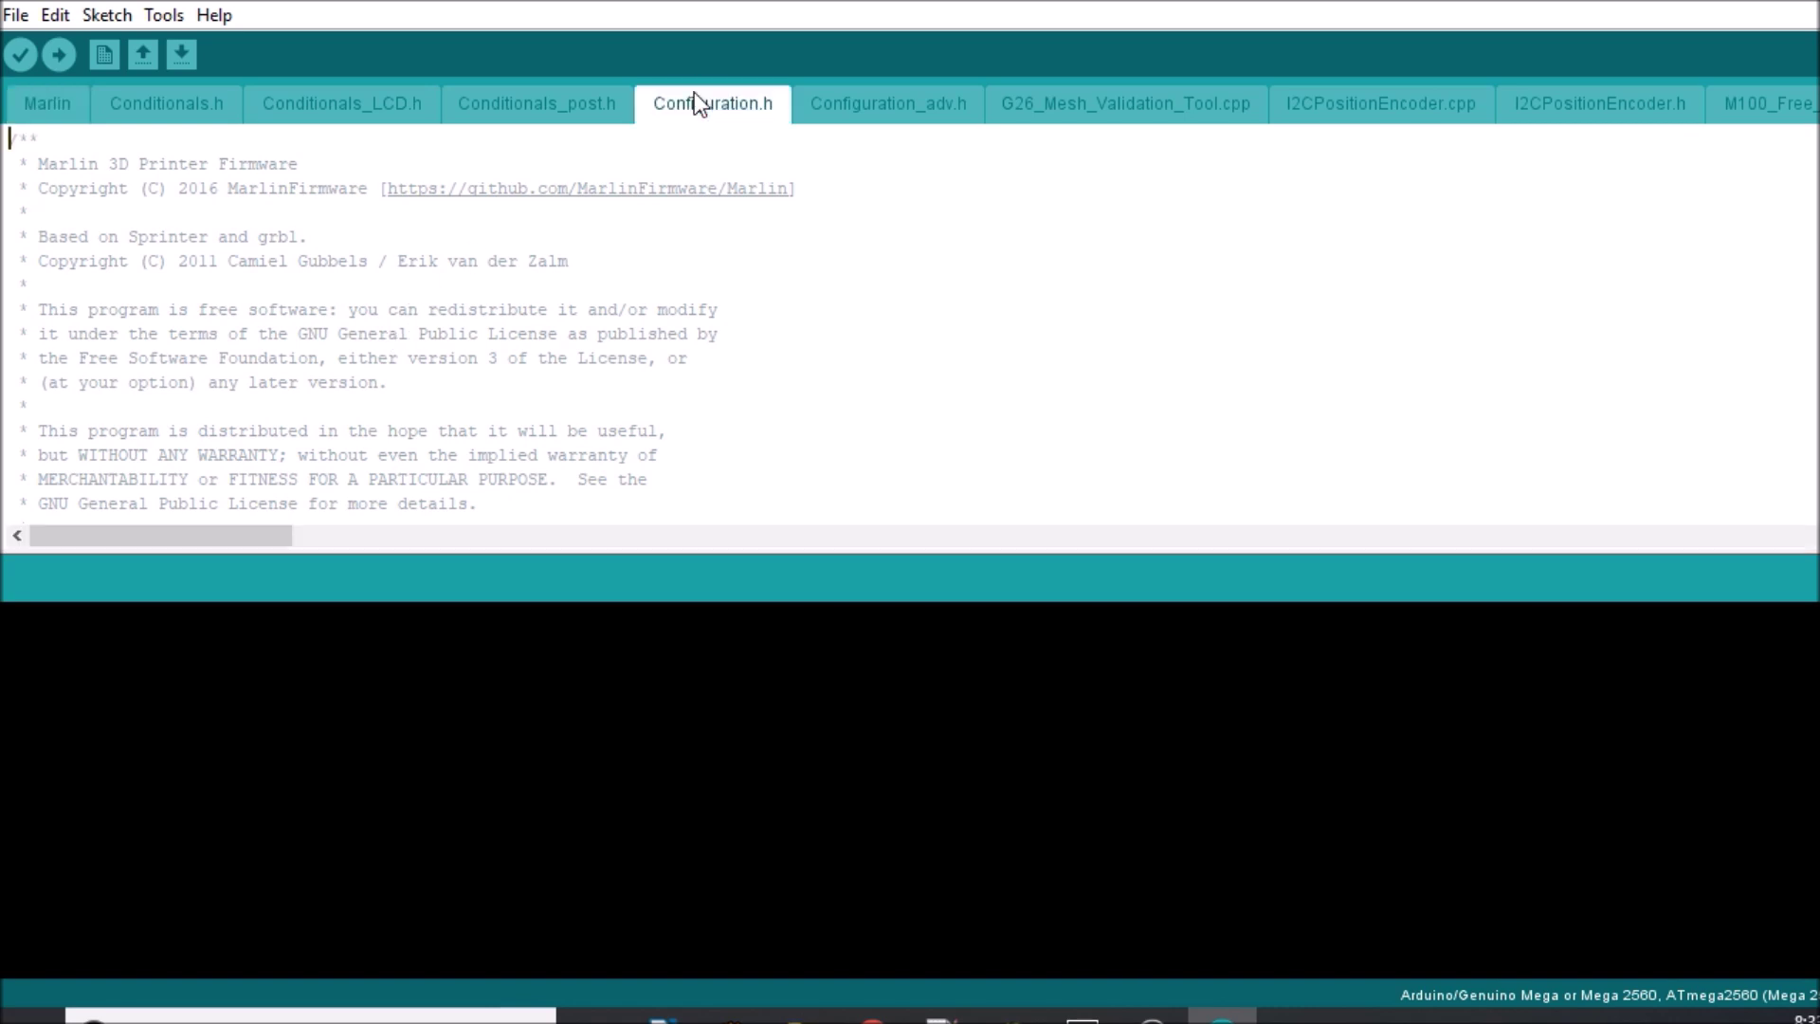
key("ctrl+f")
type("motherboard")
key("Return")
key("Return")
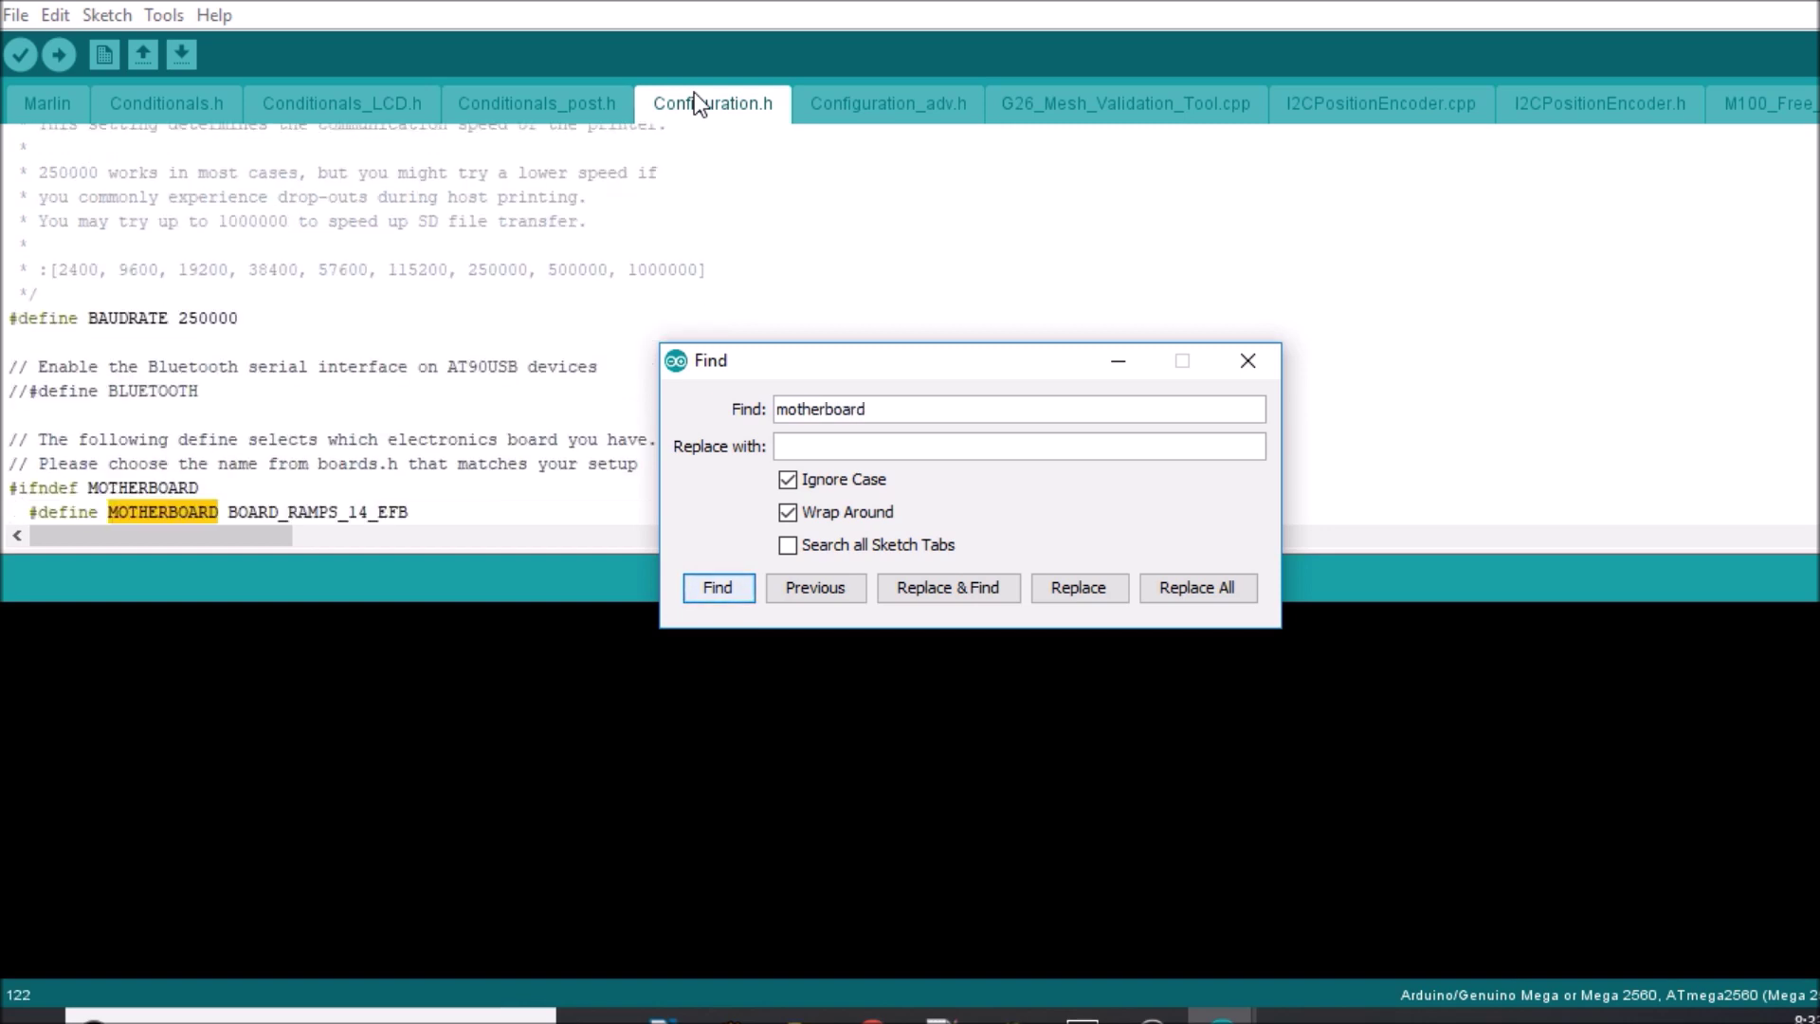
key("Escape")
key("Right")
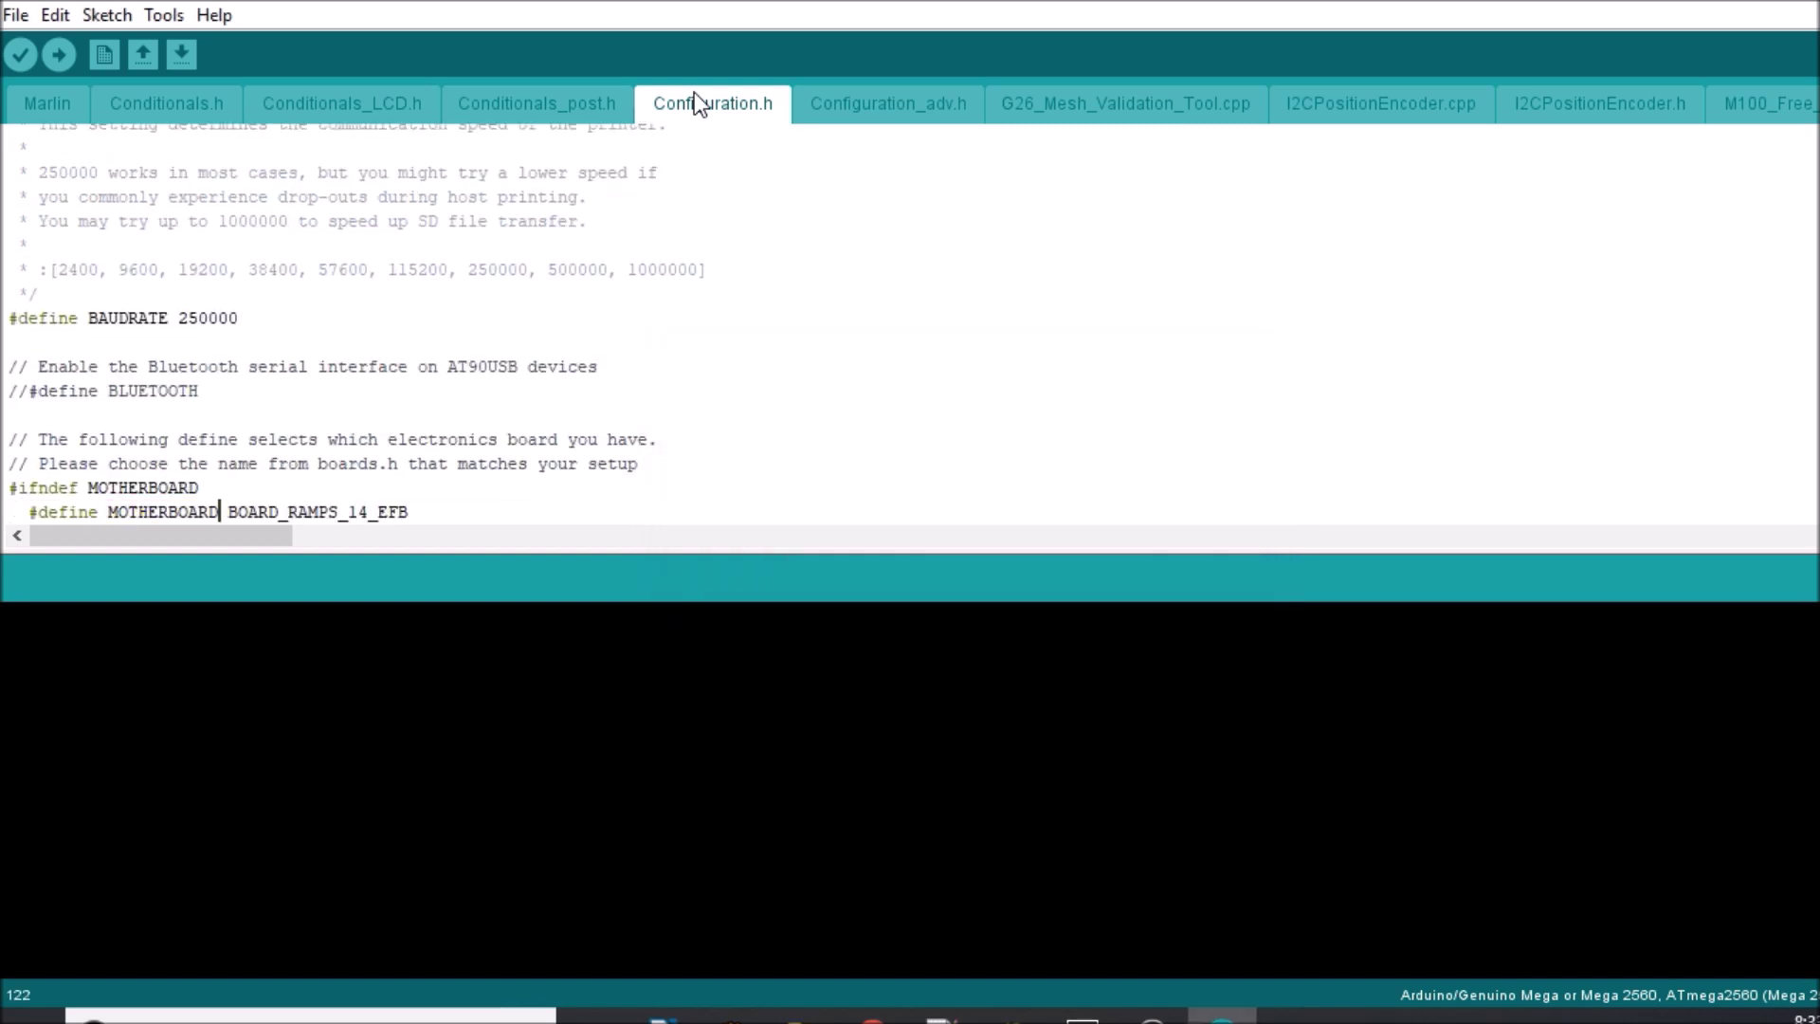
key("Right")
key("shift+Right")
key("shift+Right")
key("shift+Right")
key("shift+Right")
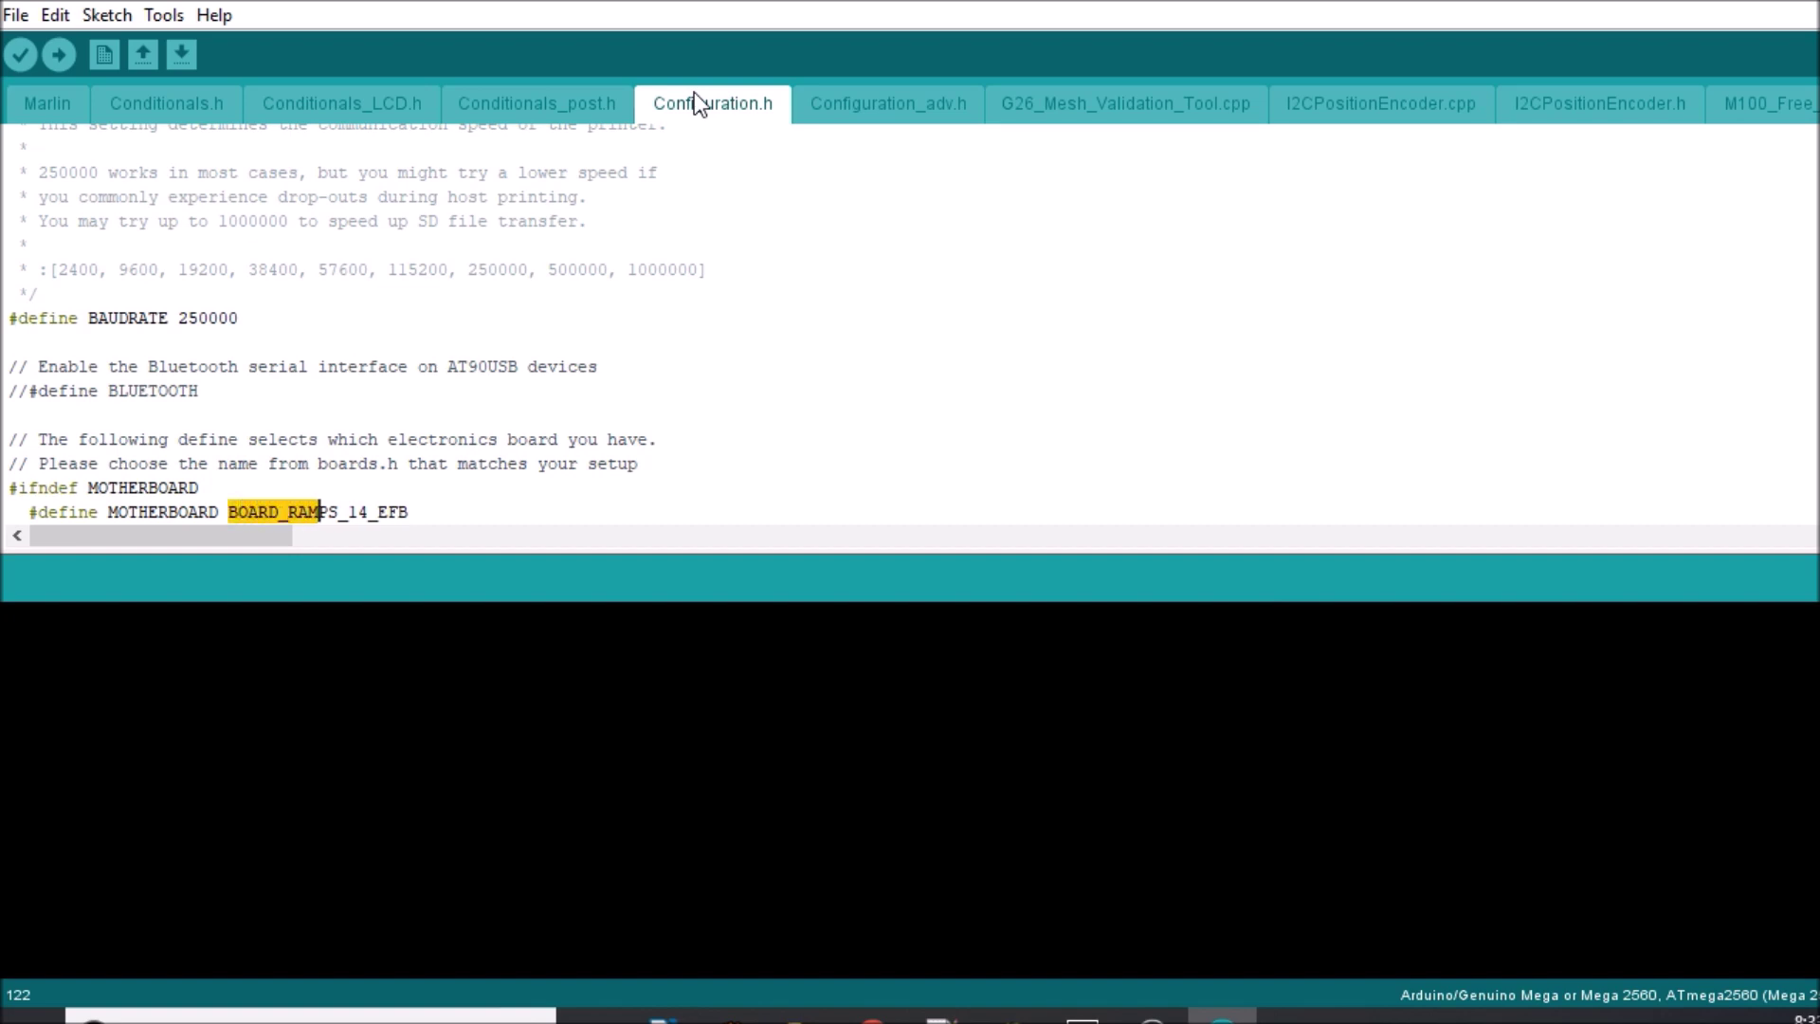
key("shift+Right")
key("shift+Right")
key("shift+Right")
key("shift+Right")
key("shift+Right")
key("shift+Right")
key("shift+Right")
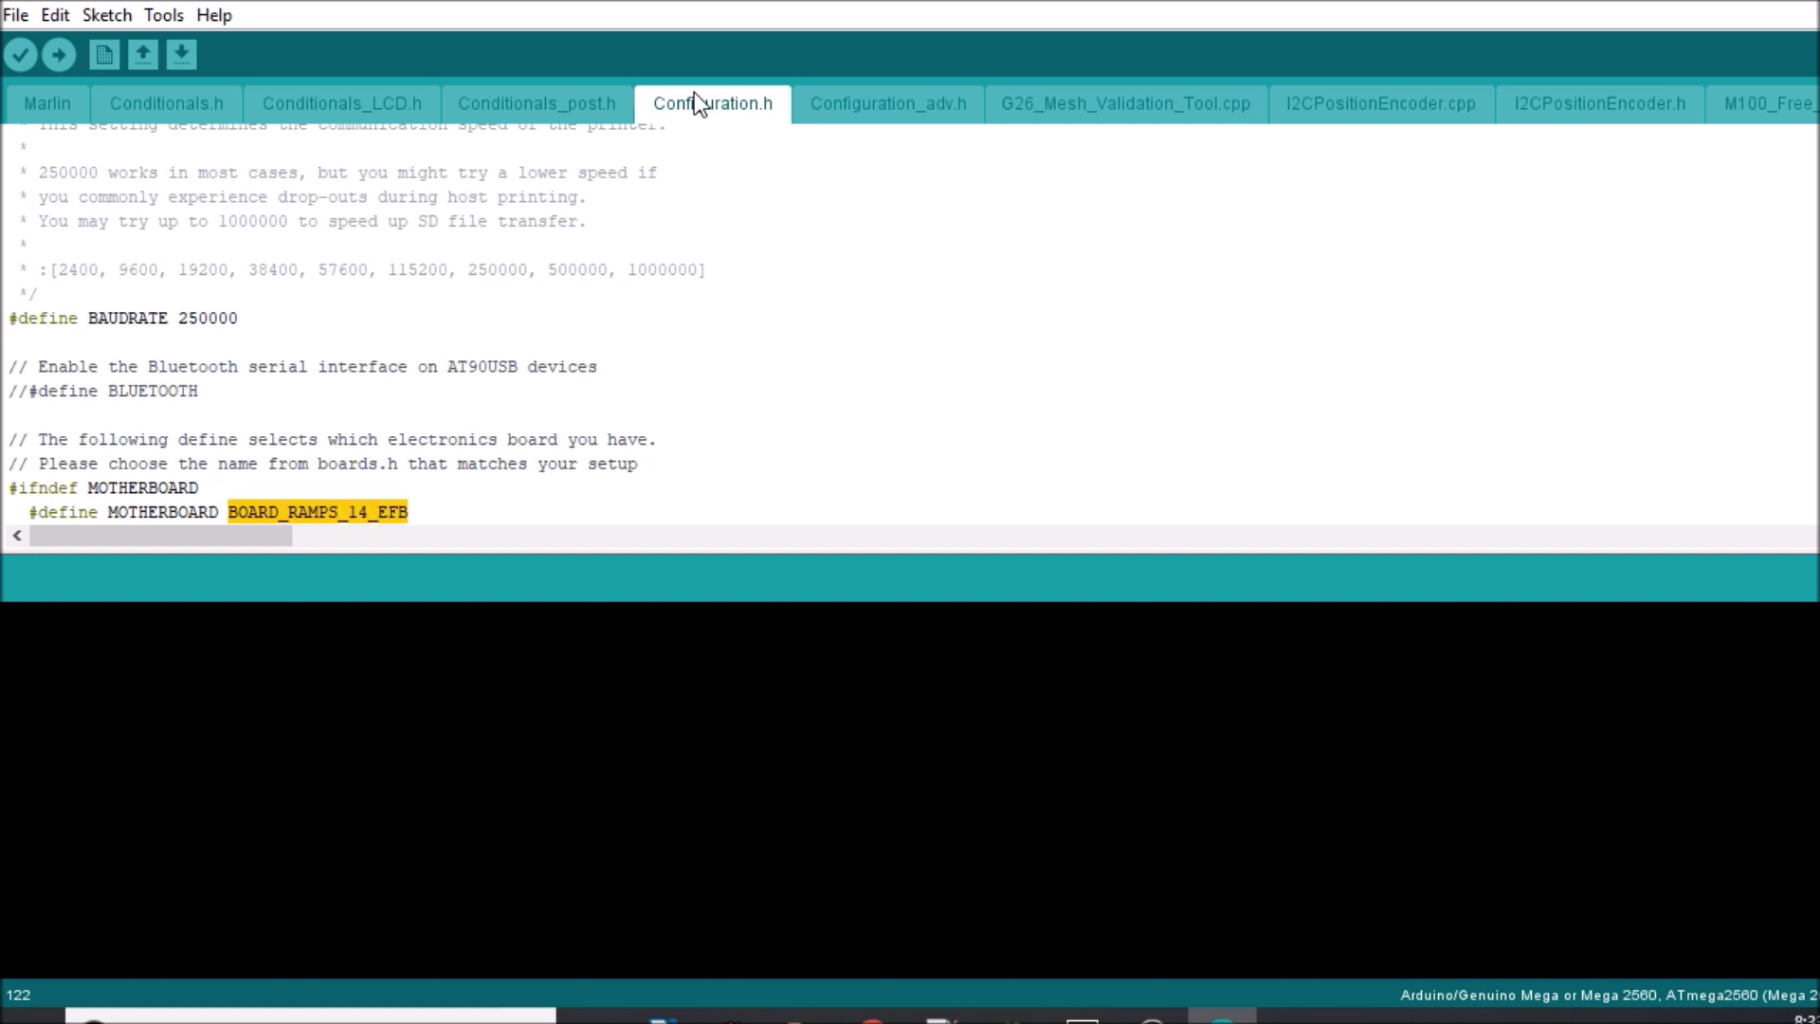
- Find 'Z_dual' in Configuration_adv.h and uncomment #define Z_DUAL_STEPPER_DRIVERS
left_click(820, 106)
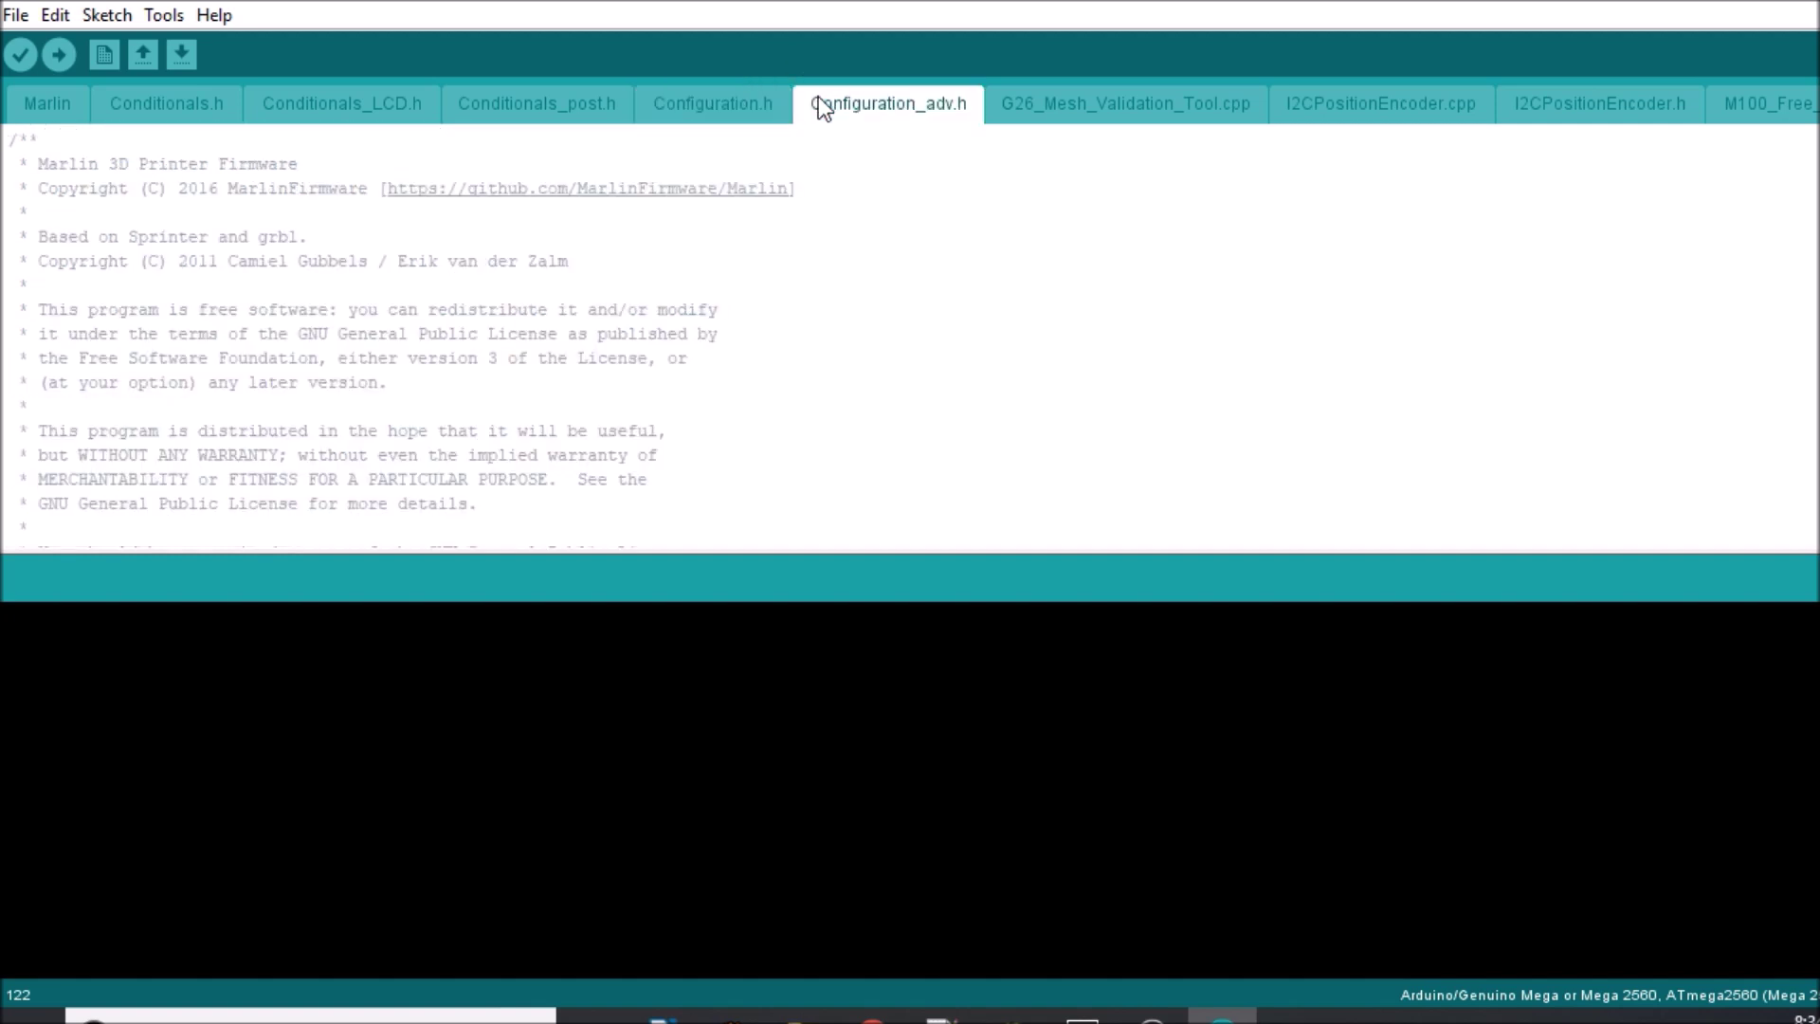
key("ctrl+f")
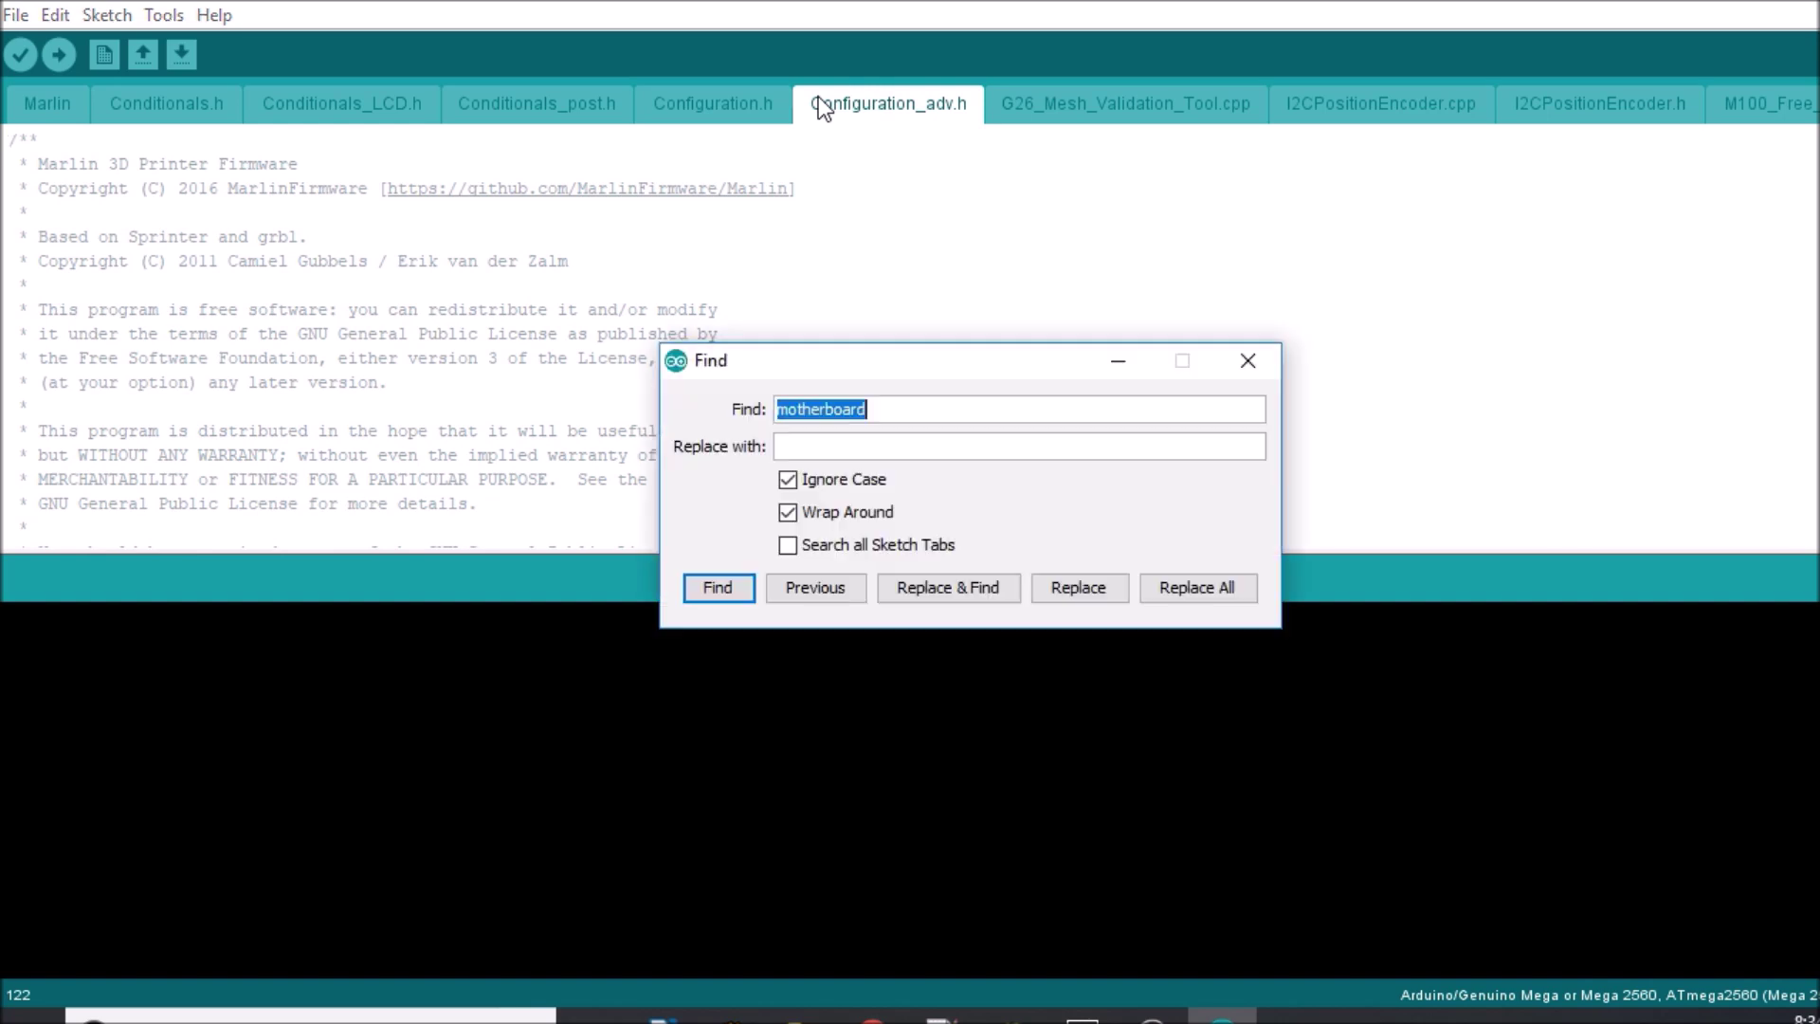
type("Z")
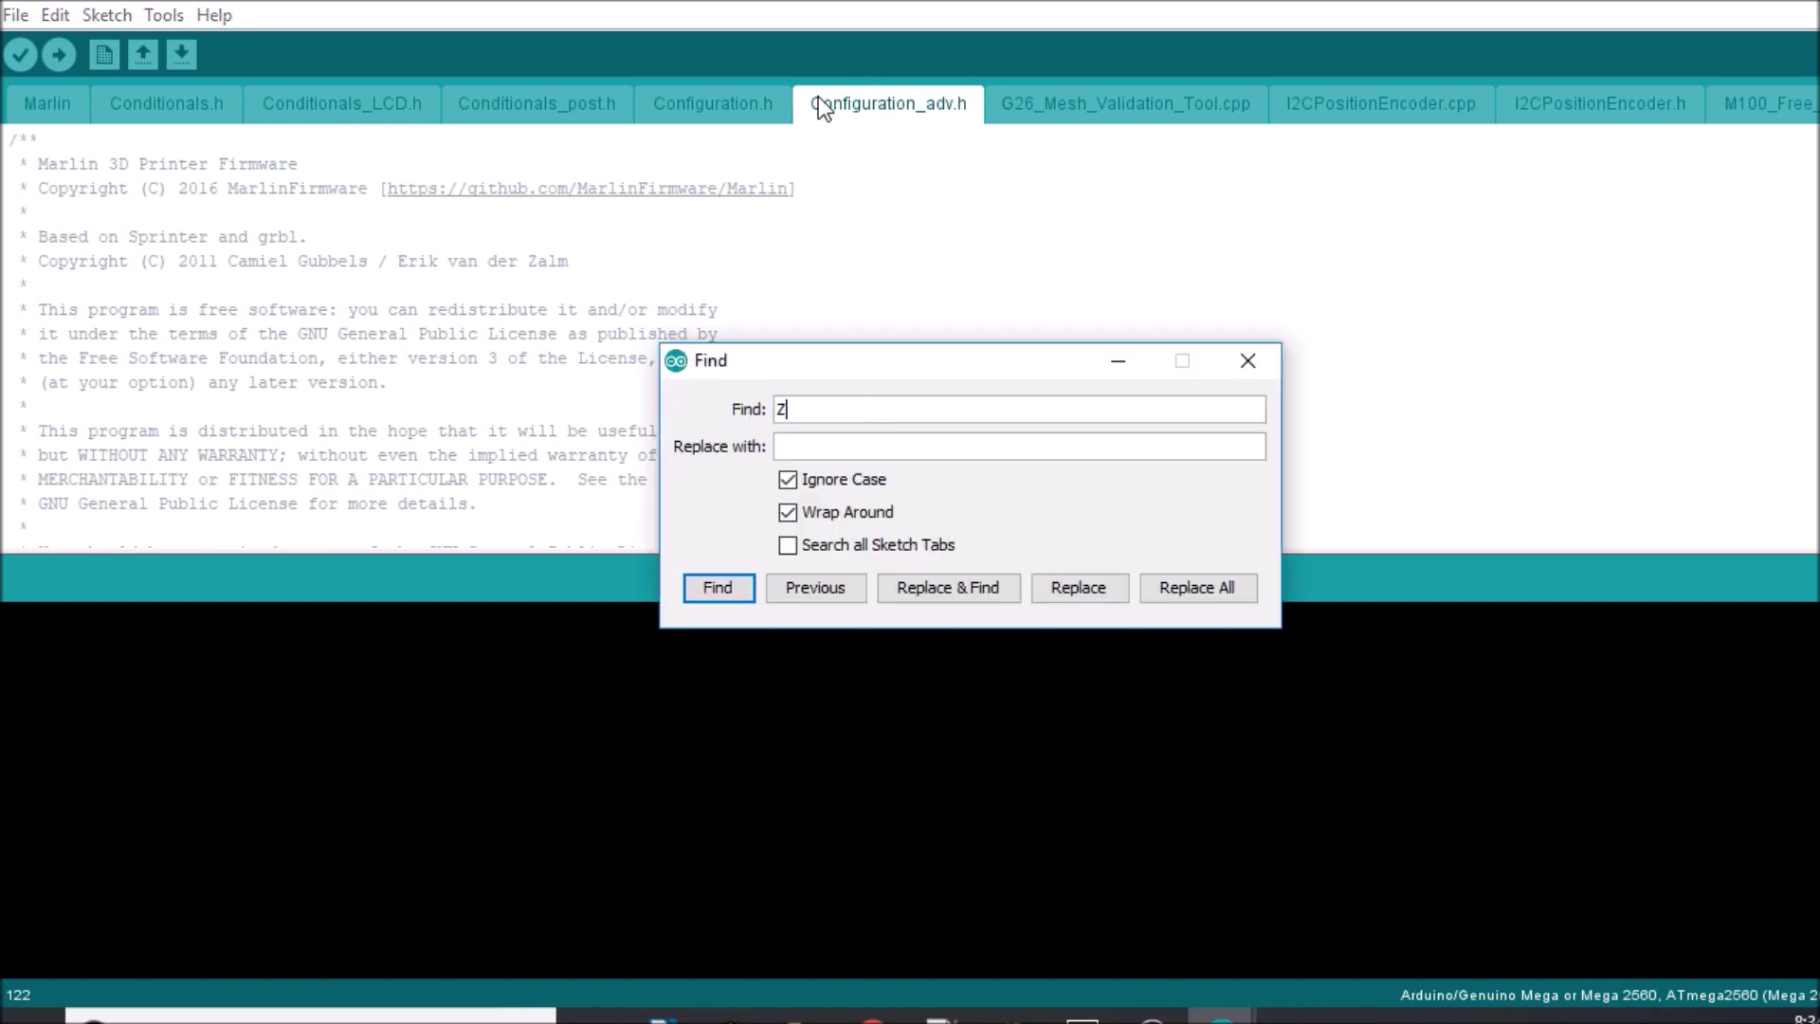
type("_du")
type("al")
key("Return")
key("Escape")
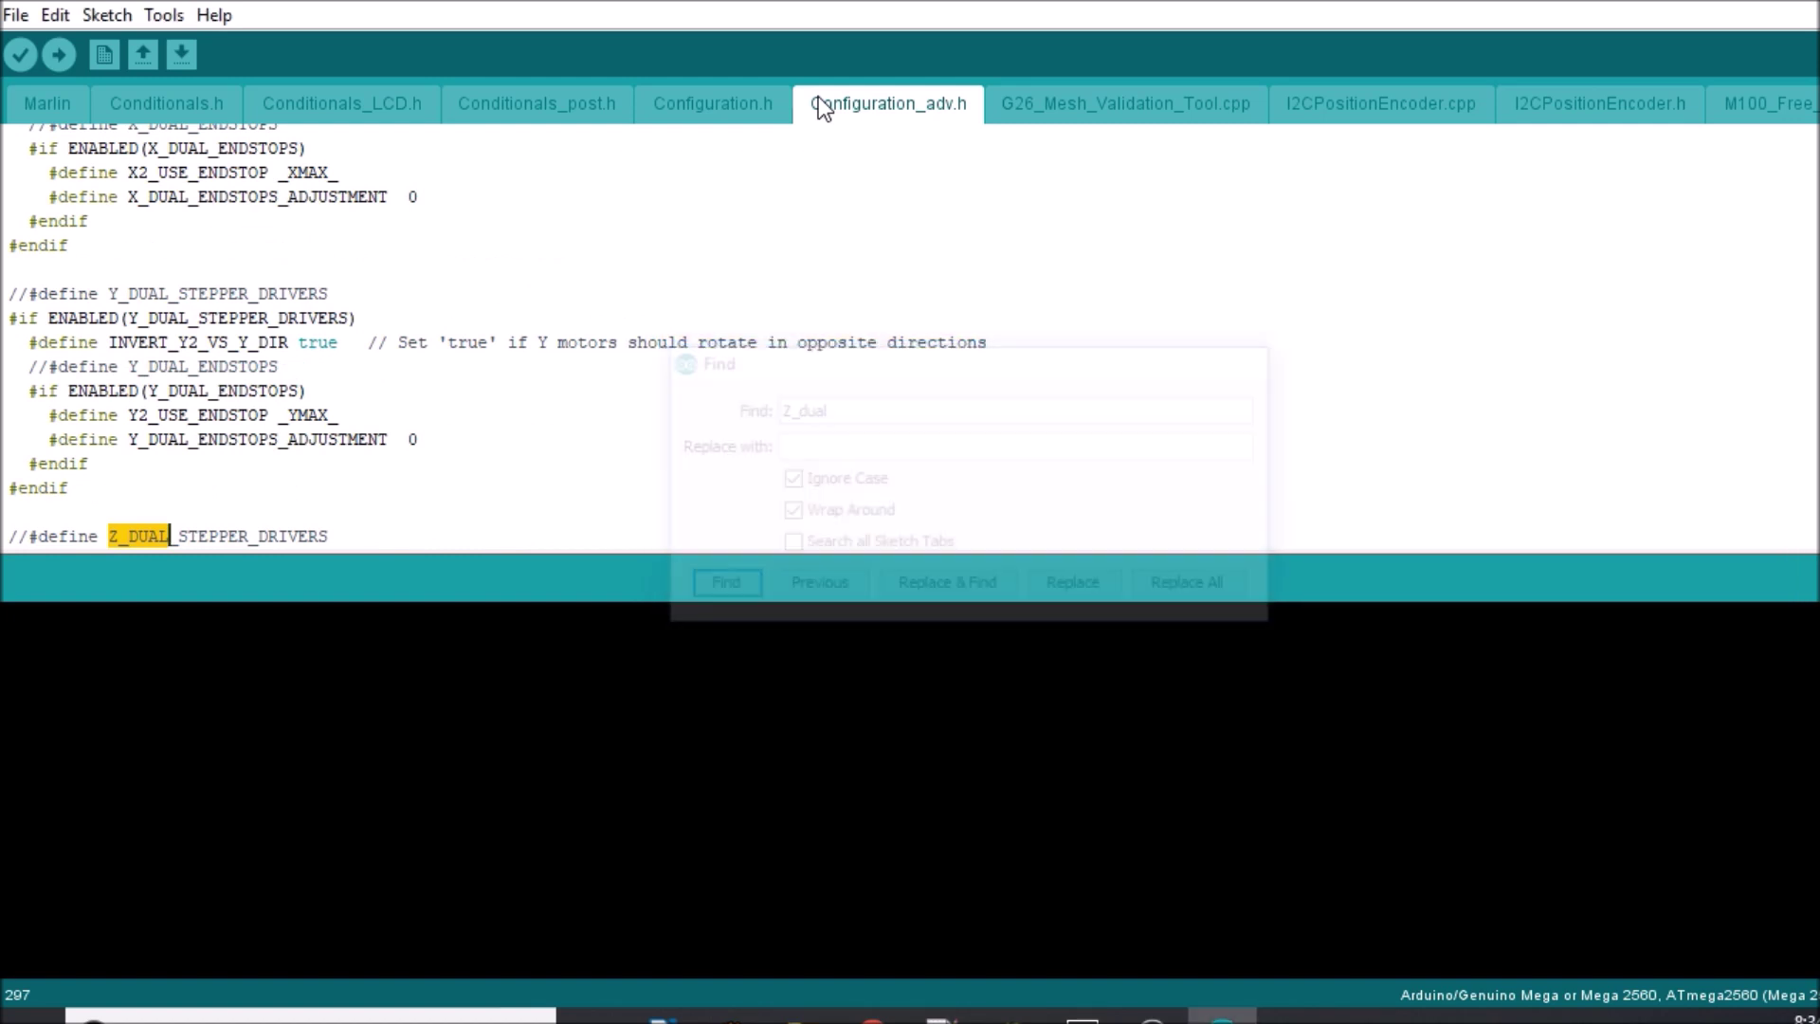
key("Left")
key("Left")
key("Left")
key("Left")
key("Left")
key("Left")
key("Left")
key("Left")
key("Left")
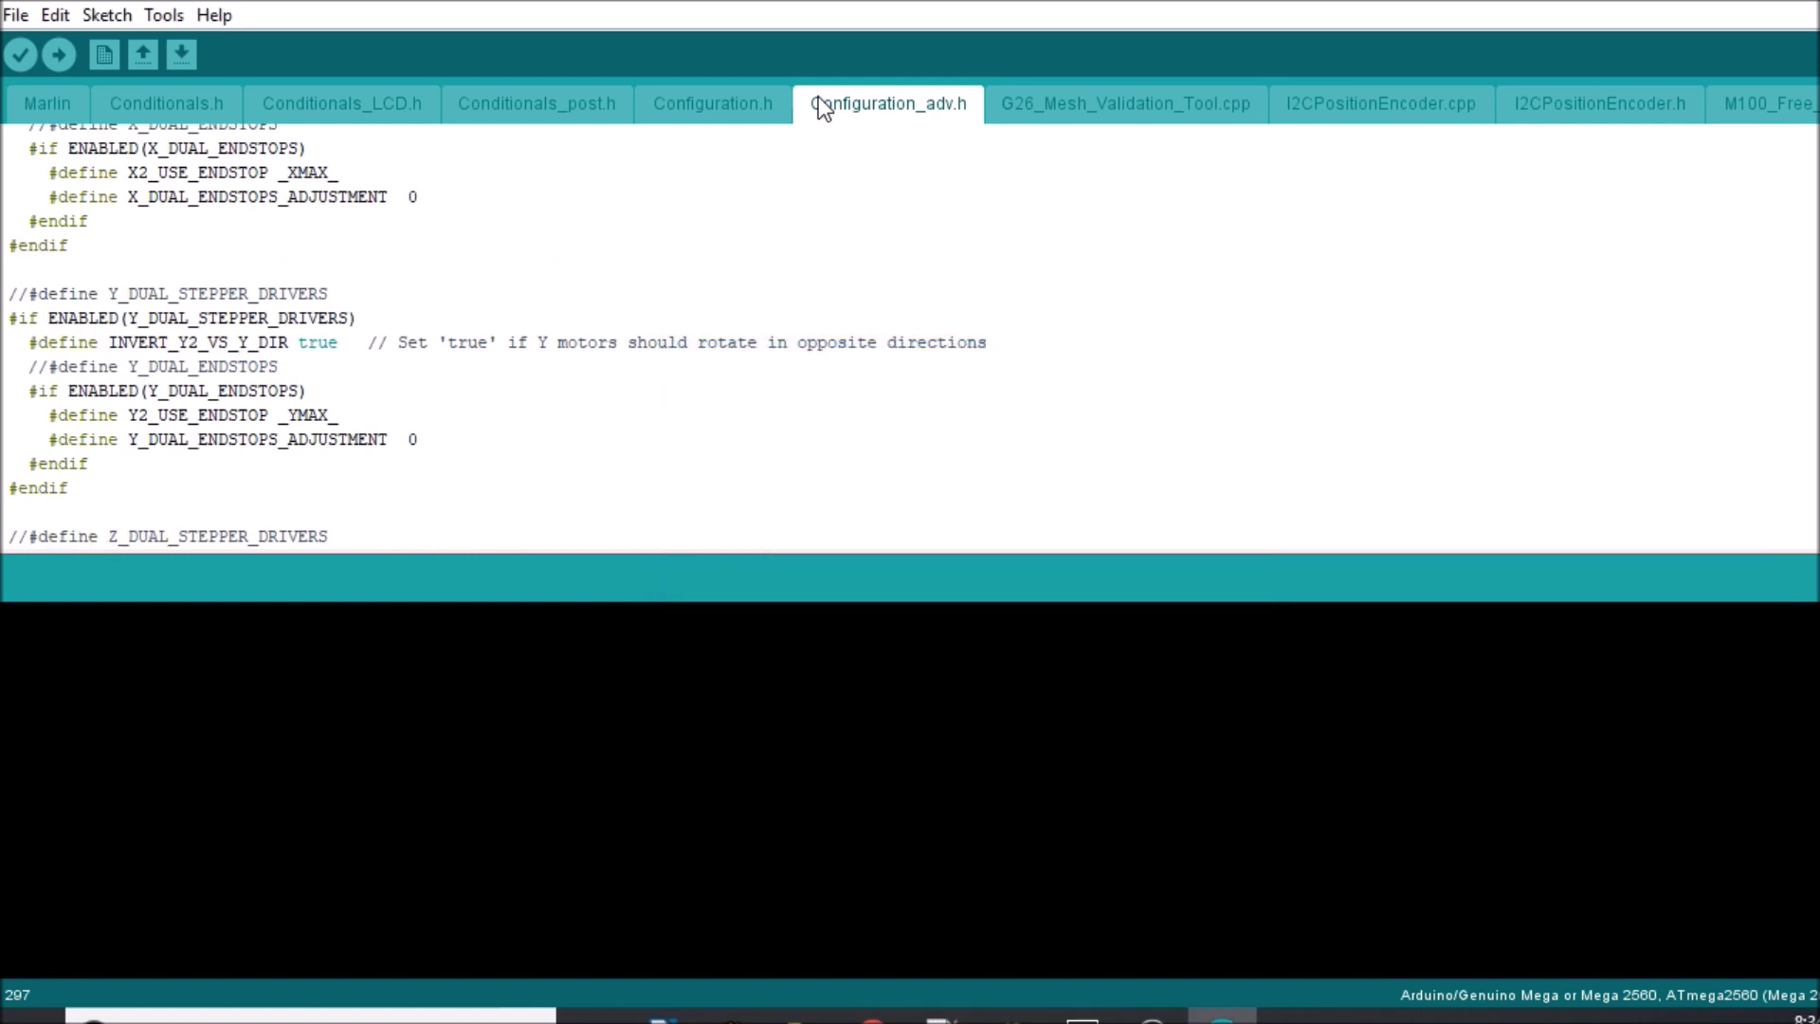
key("BackSpace")
key("BackSpace")
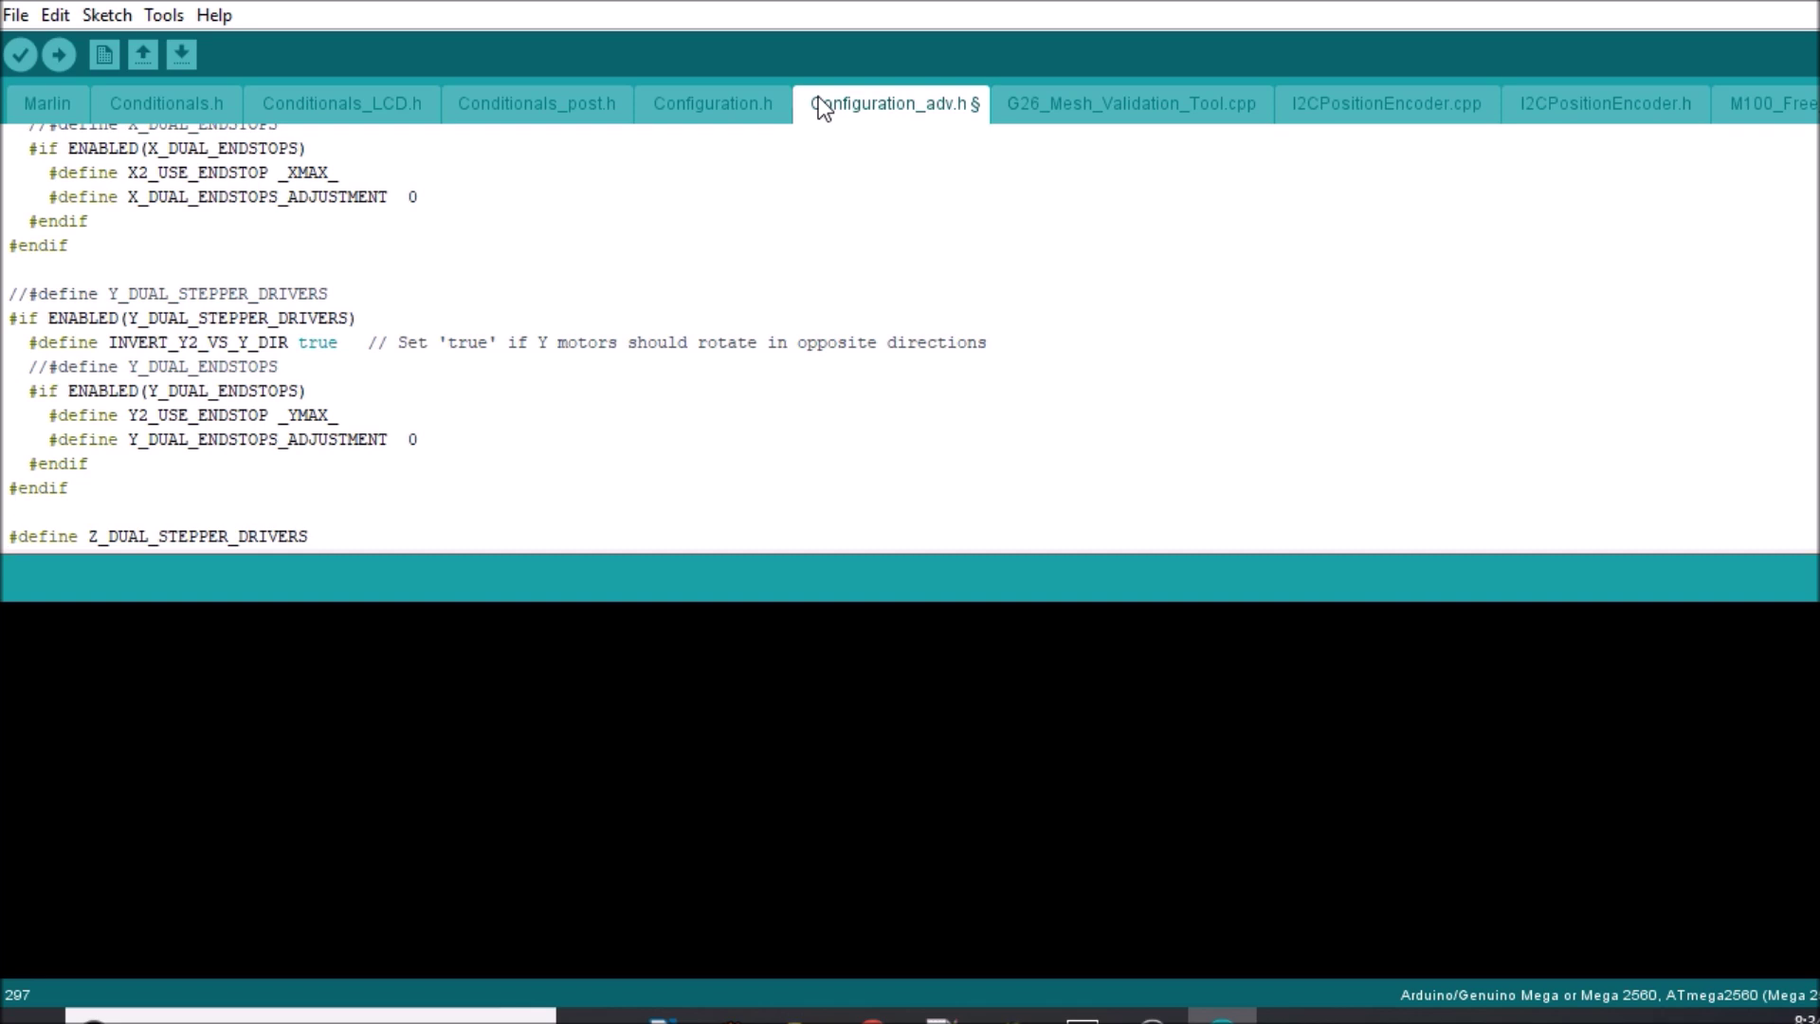
- Review the Z dual block, leaving Z_DUAL_ENDSTOPS commented out
key("Down")
key("Down")
key("Down")
key("Down")
key("Down")
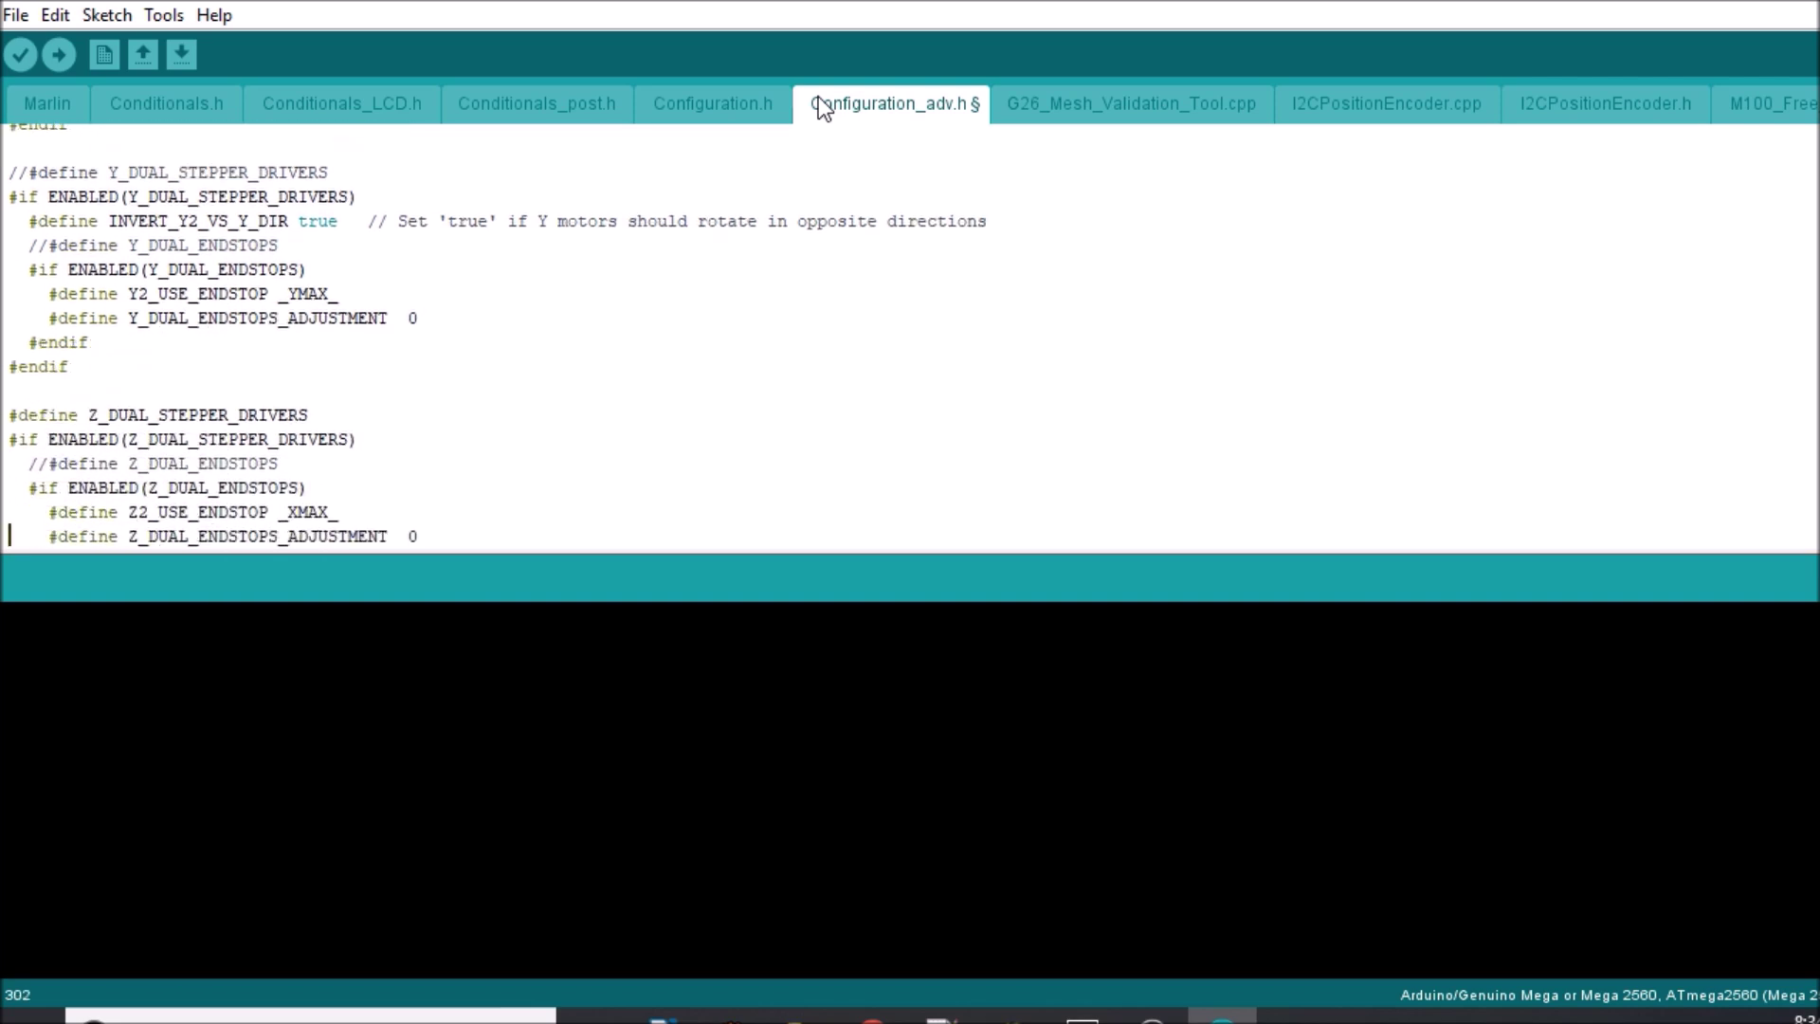
key("Up")
key("Up")
key("Down")
key("Down")
key("Down")
key("Down")
key("Down")
key("Up")
key("Up")
key("Up")
key("Up")
key("Up")
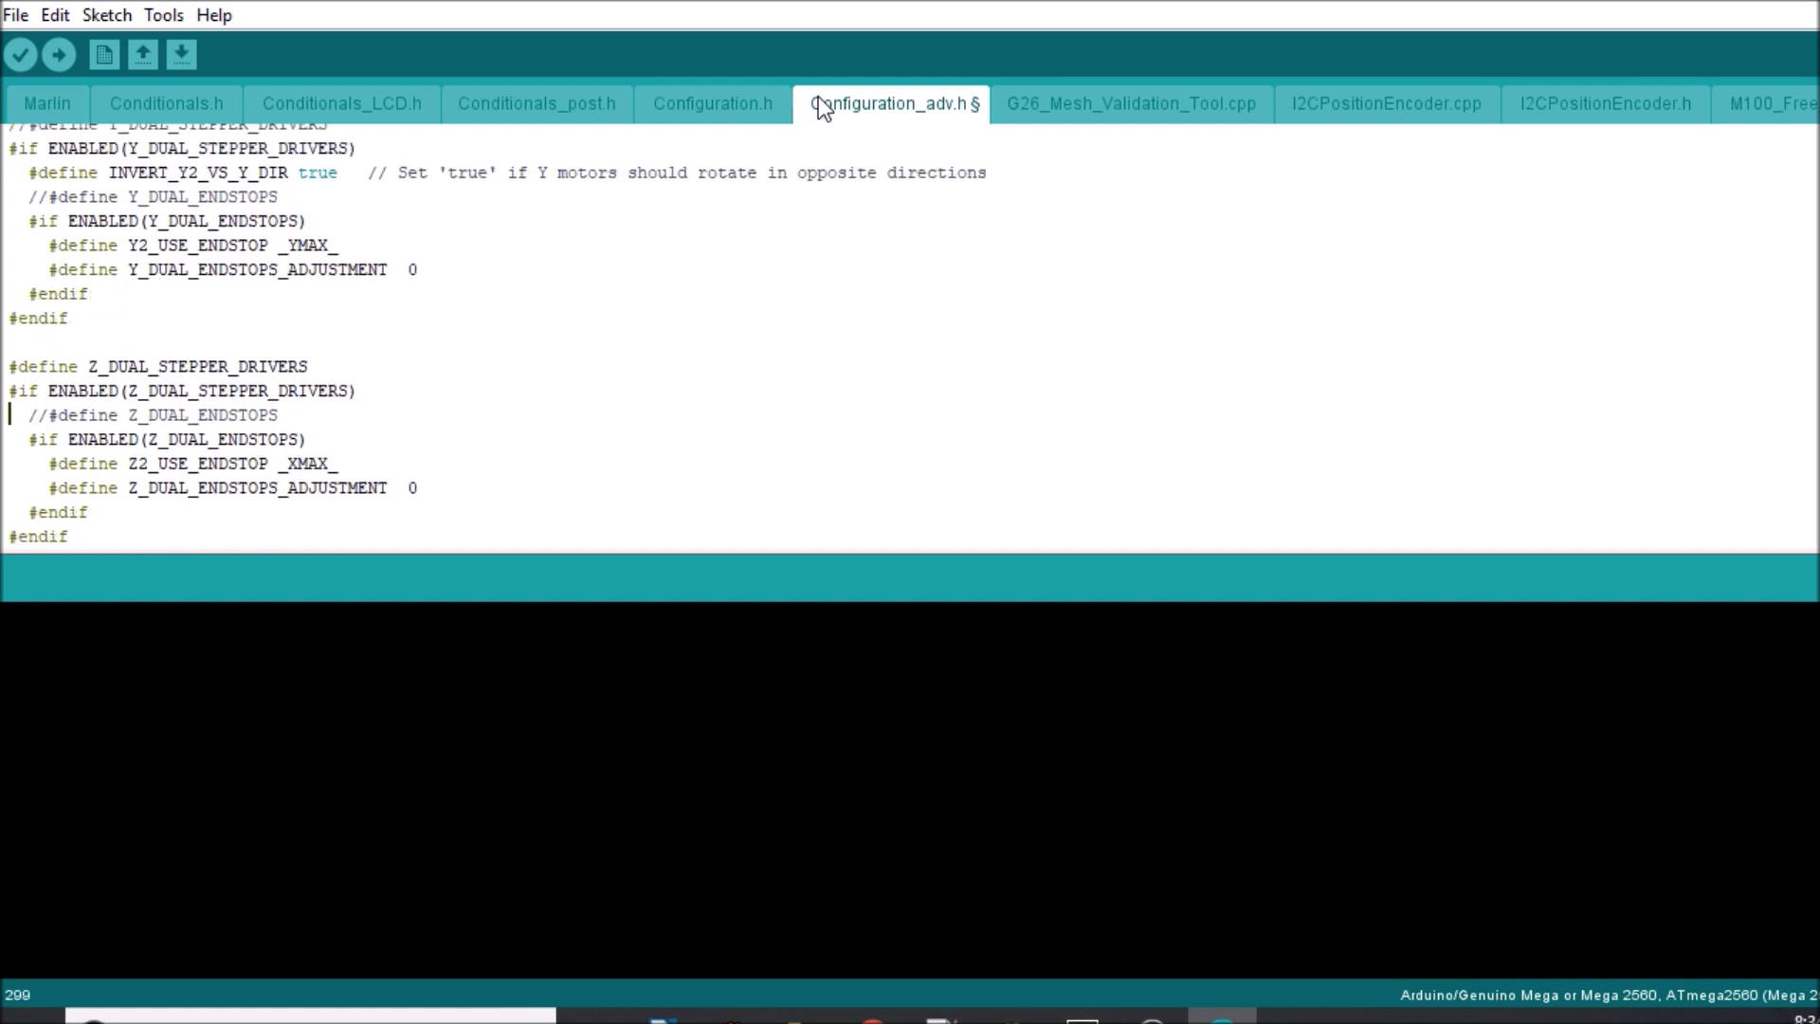
key("Right")
key("Right")
key("Right")
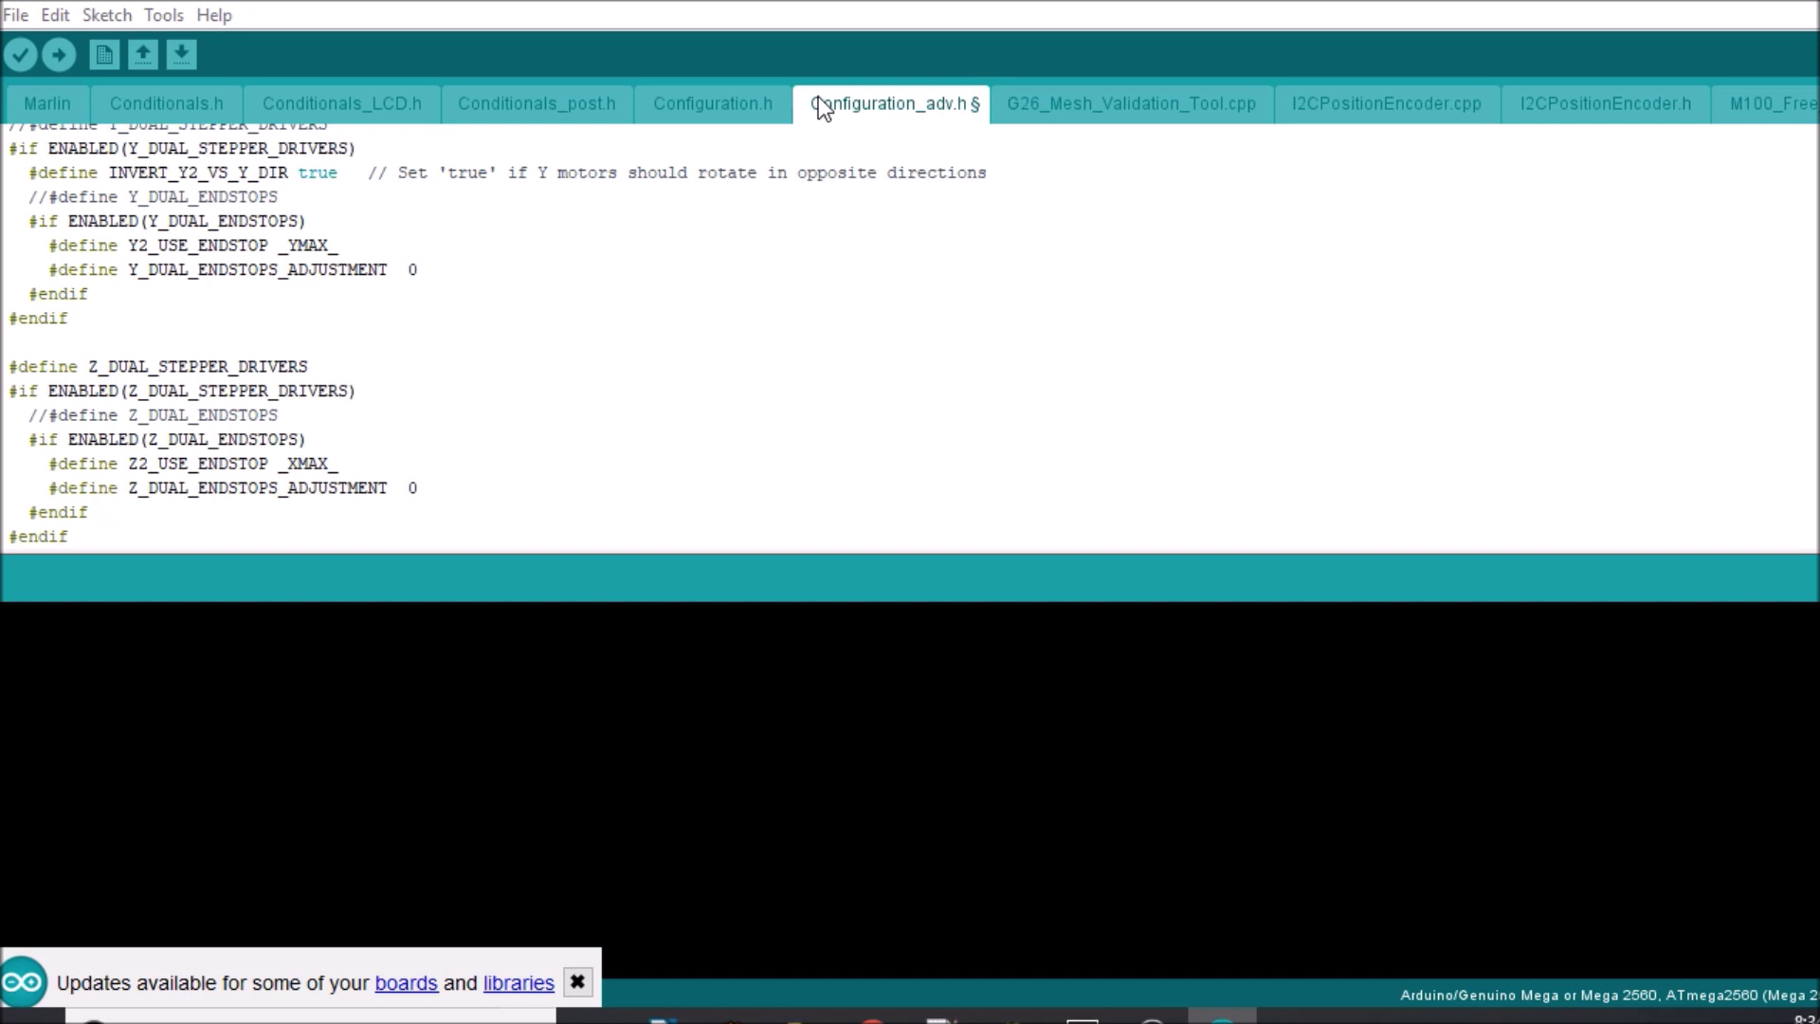
- Dismiss the updates notice and verify Tools shows board Mega 2560 on port COM3
left_click(581, 981)
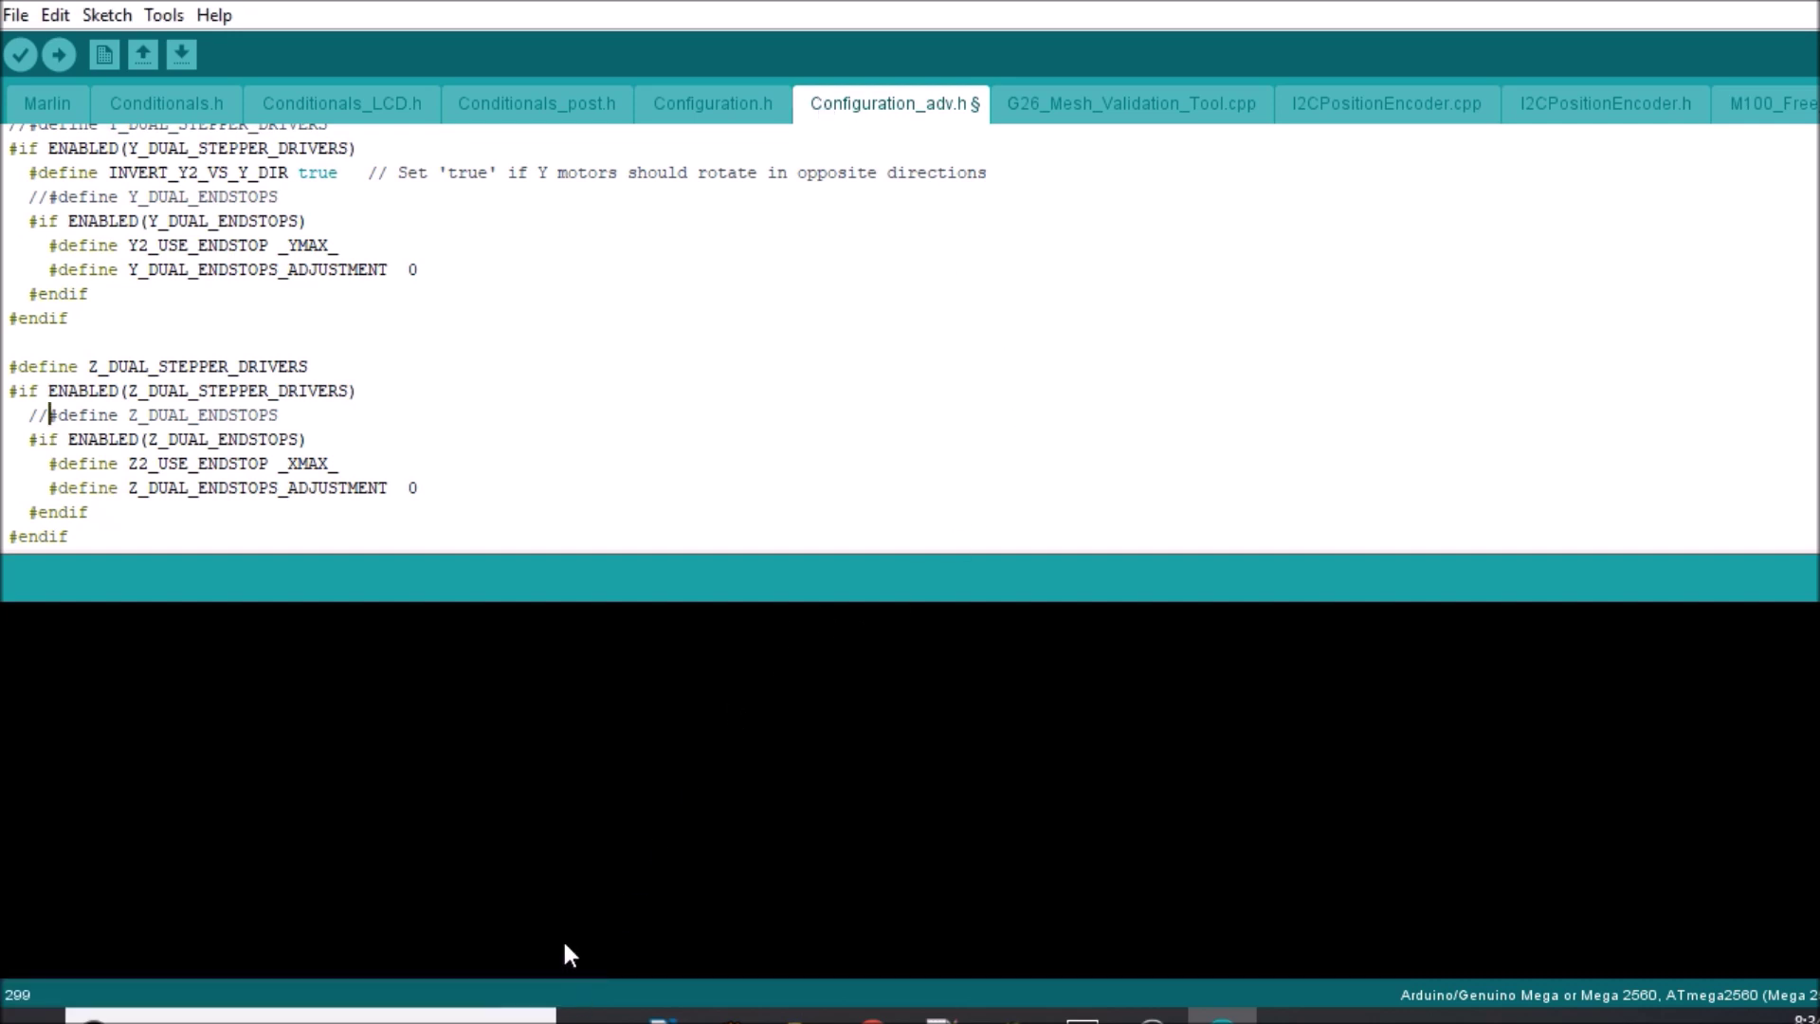
left_click(163, 16)
mouse_move(236, 360)
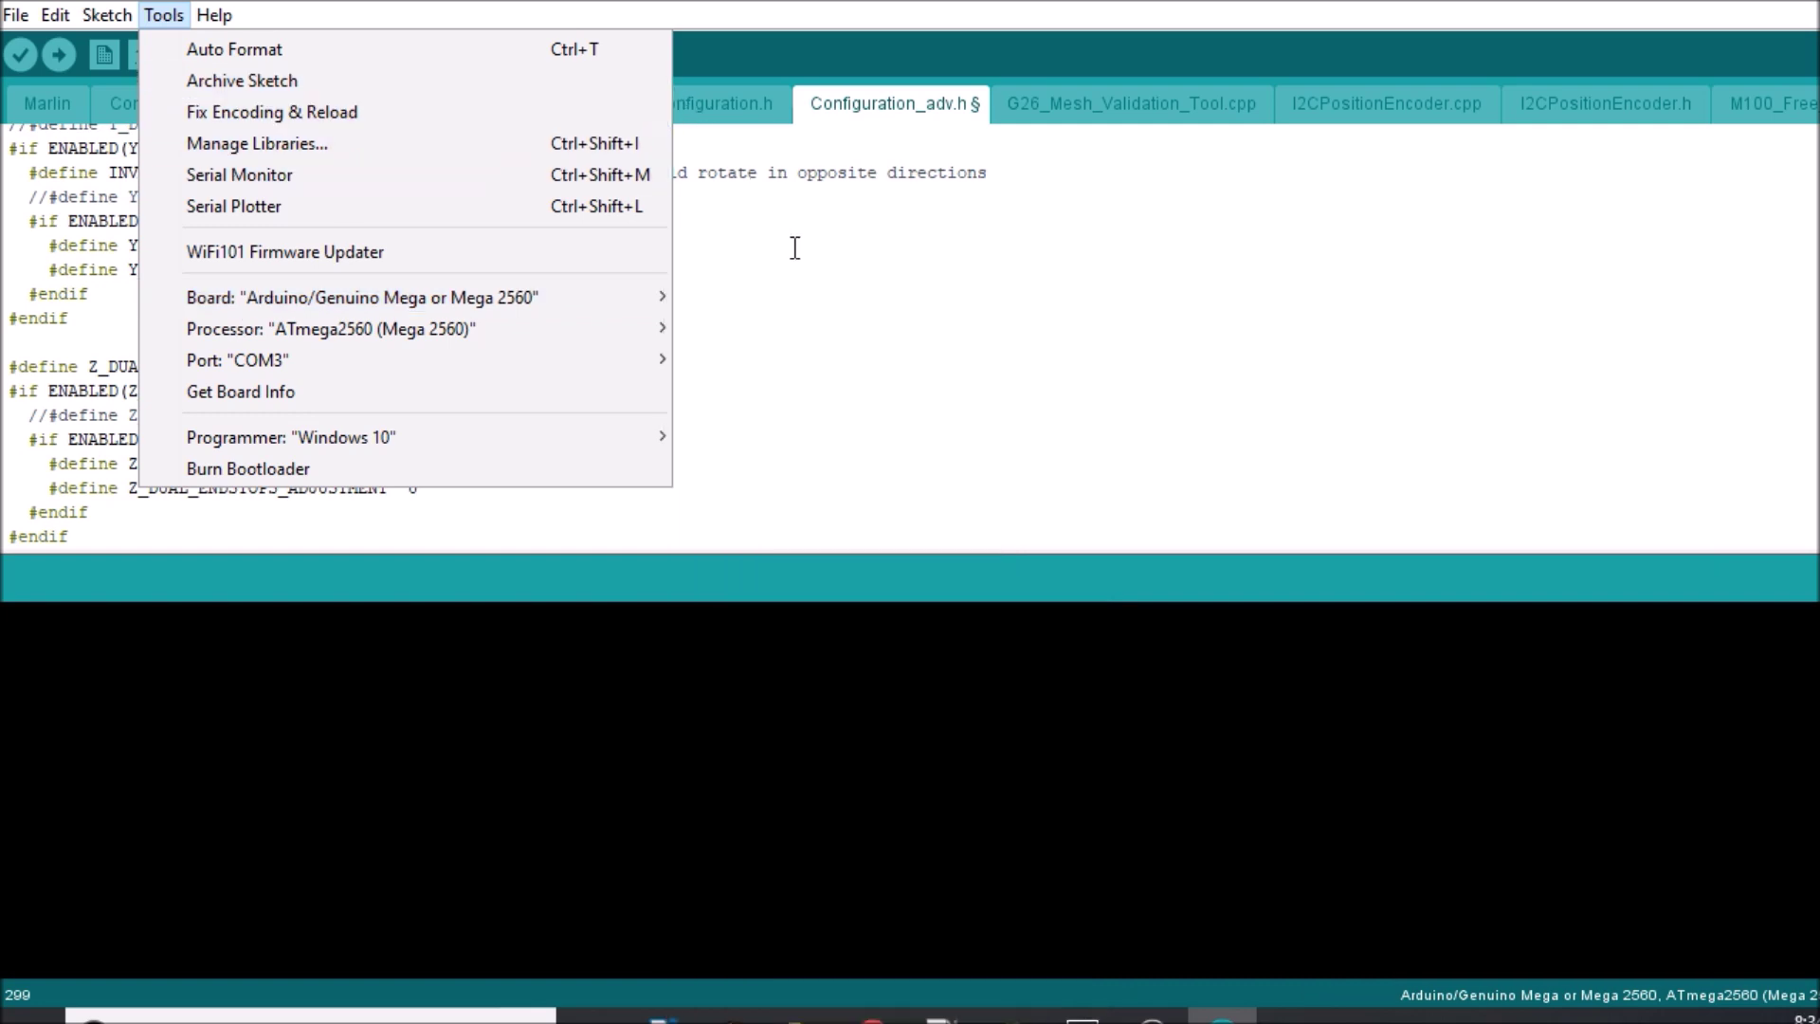
left_click(818, 301)
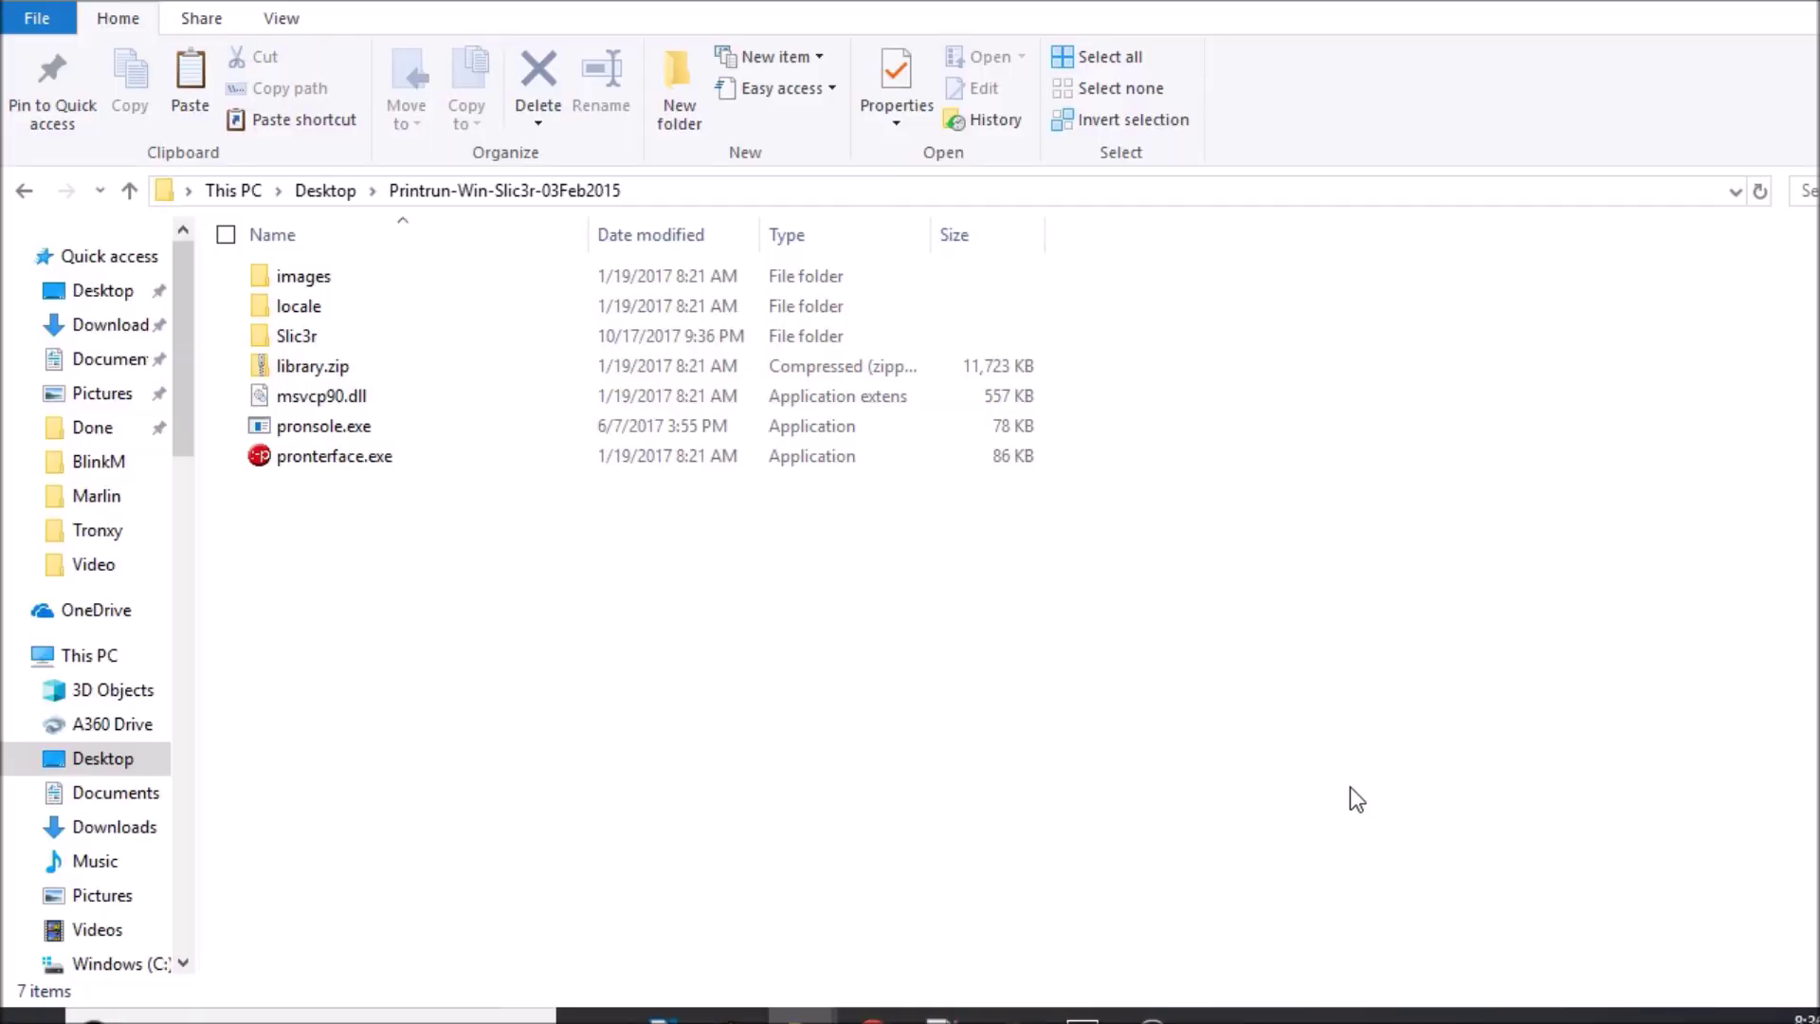
- Launch pronterface.exe and connect to the printer on COM3 at 250000
left_click(361, 455)
double_click(362, 455)
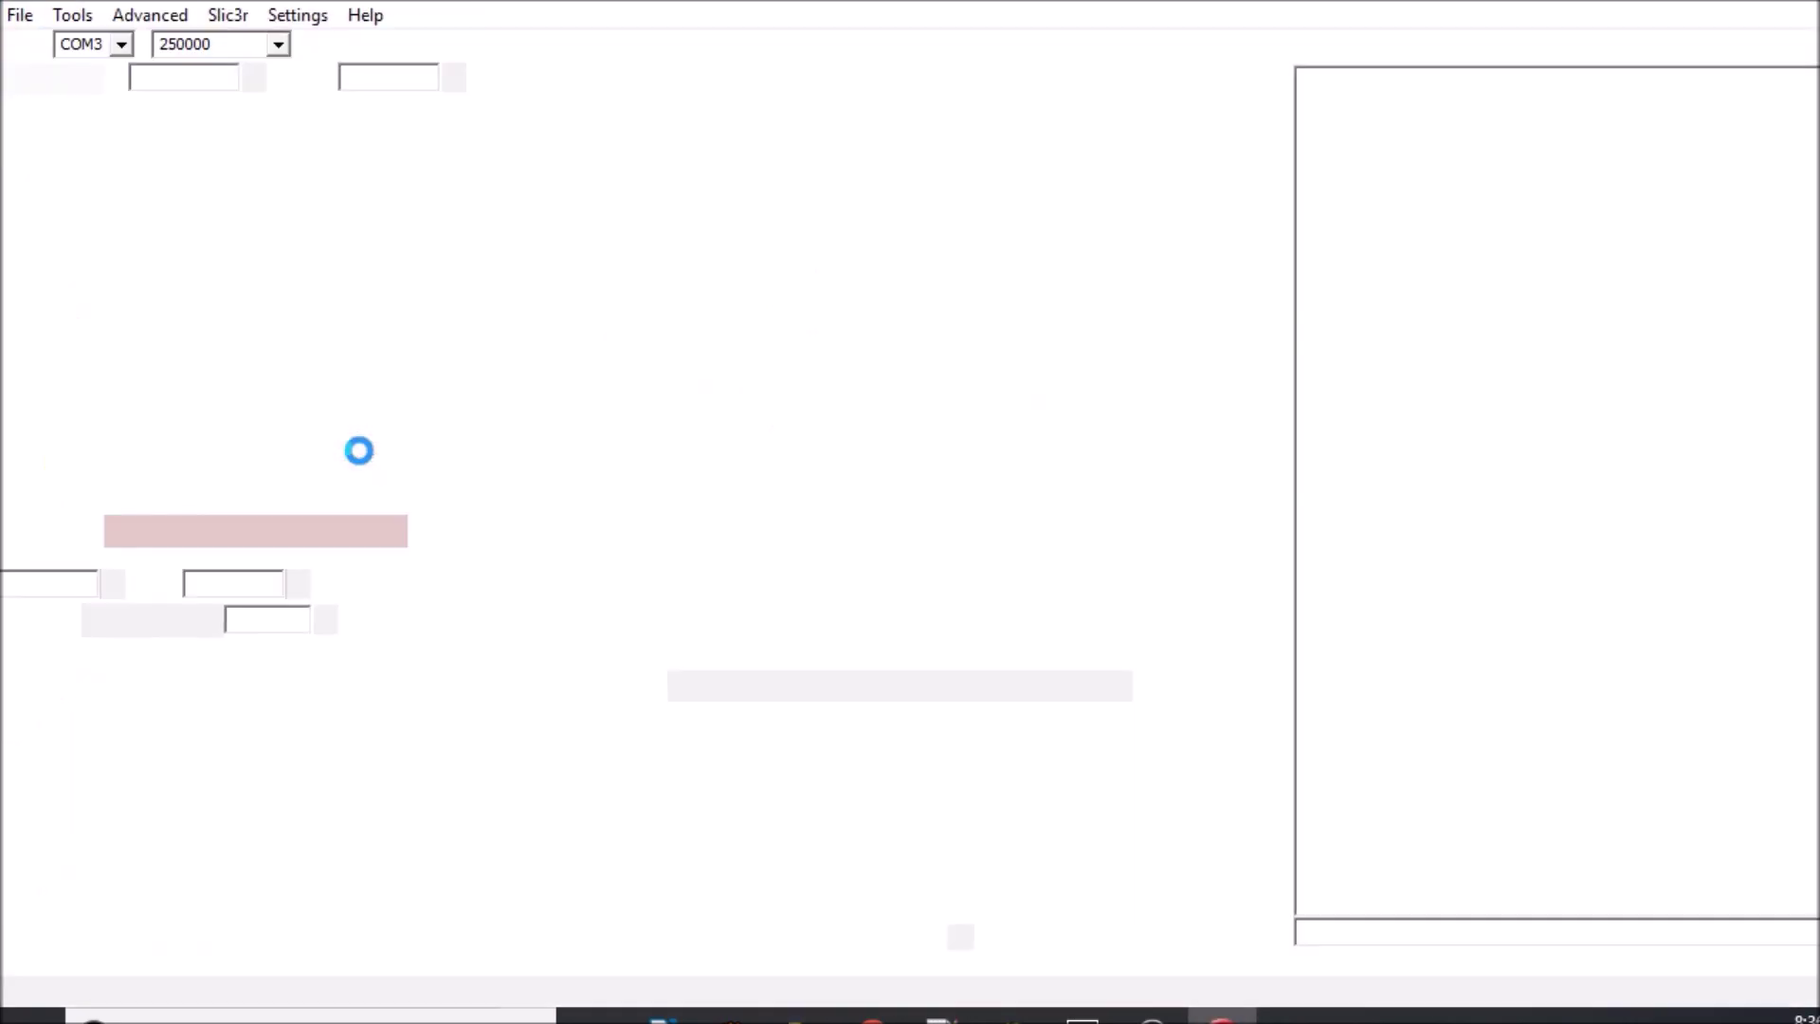
left_click(341, 47)
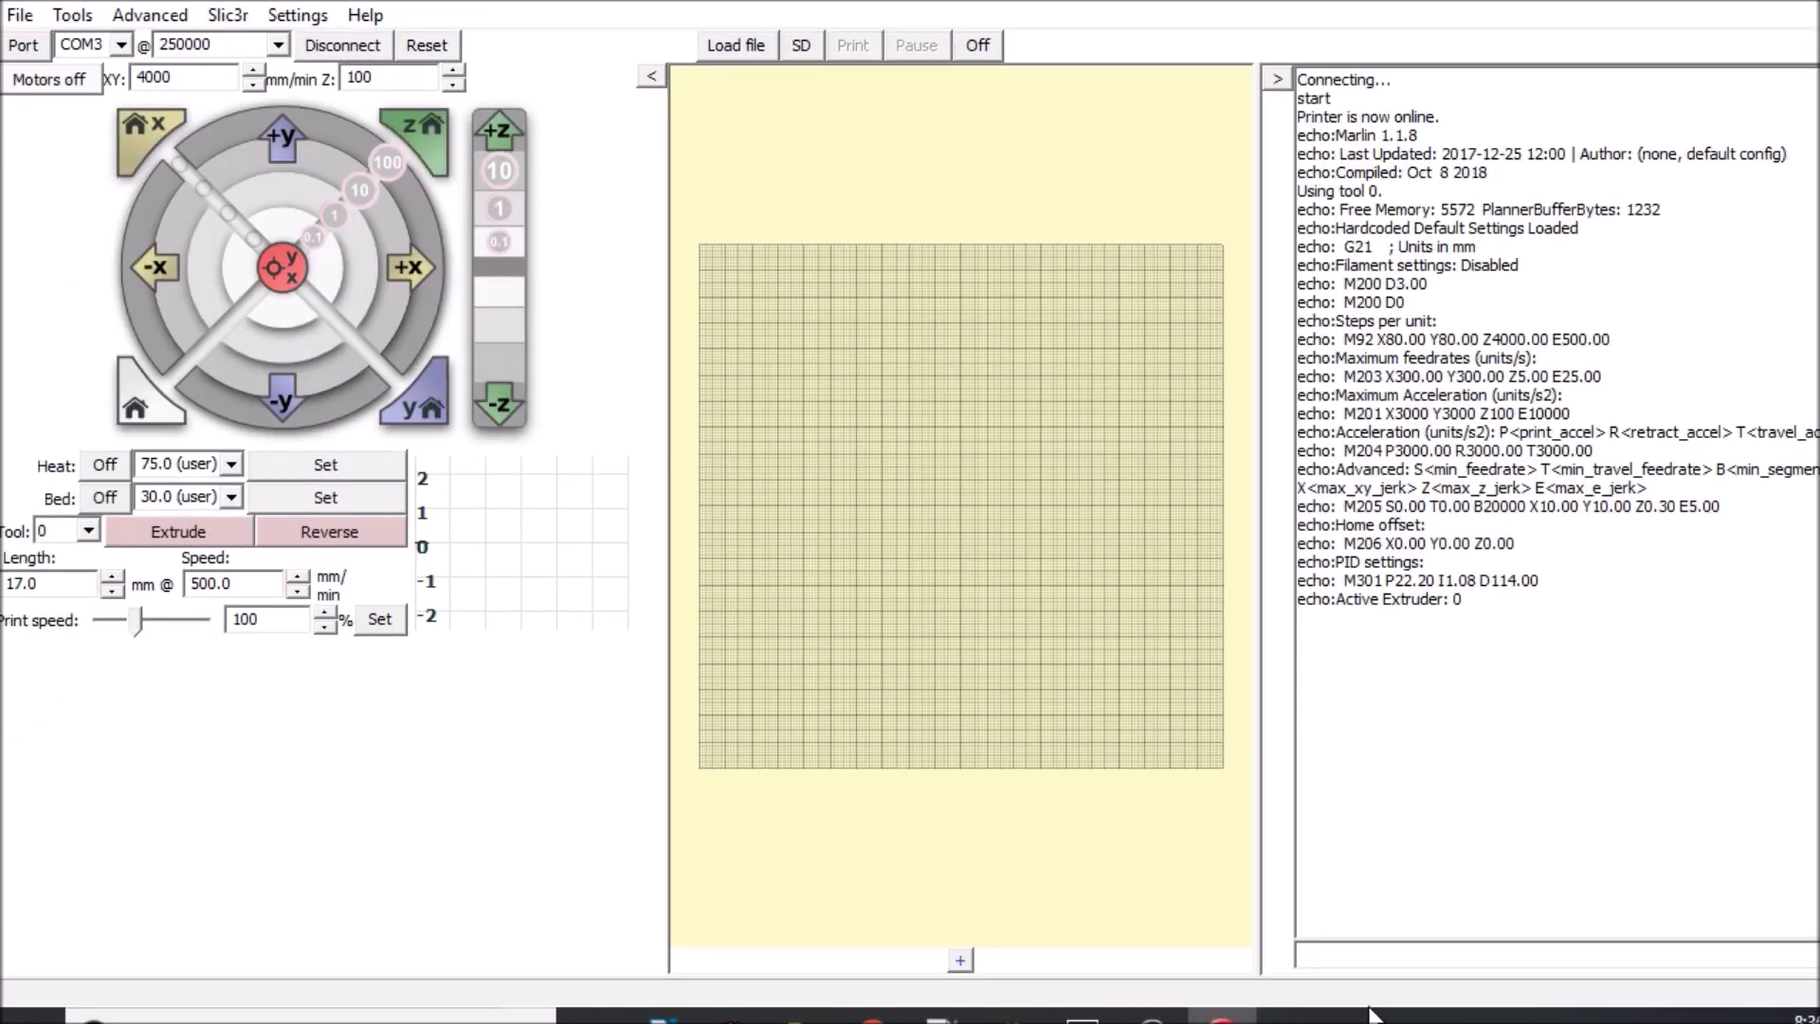
- Send M119 to query endstops: x_min open, y_min TRIGGERED, z_min open
type("M")
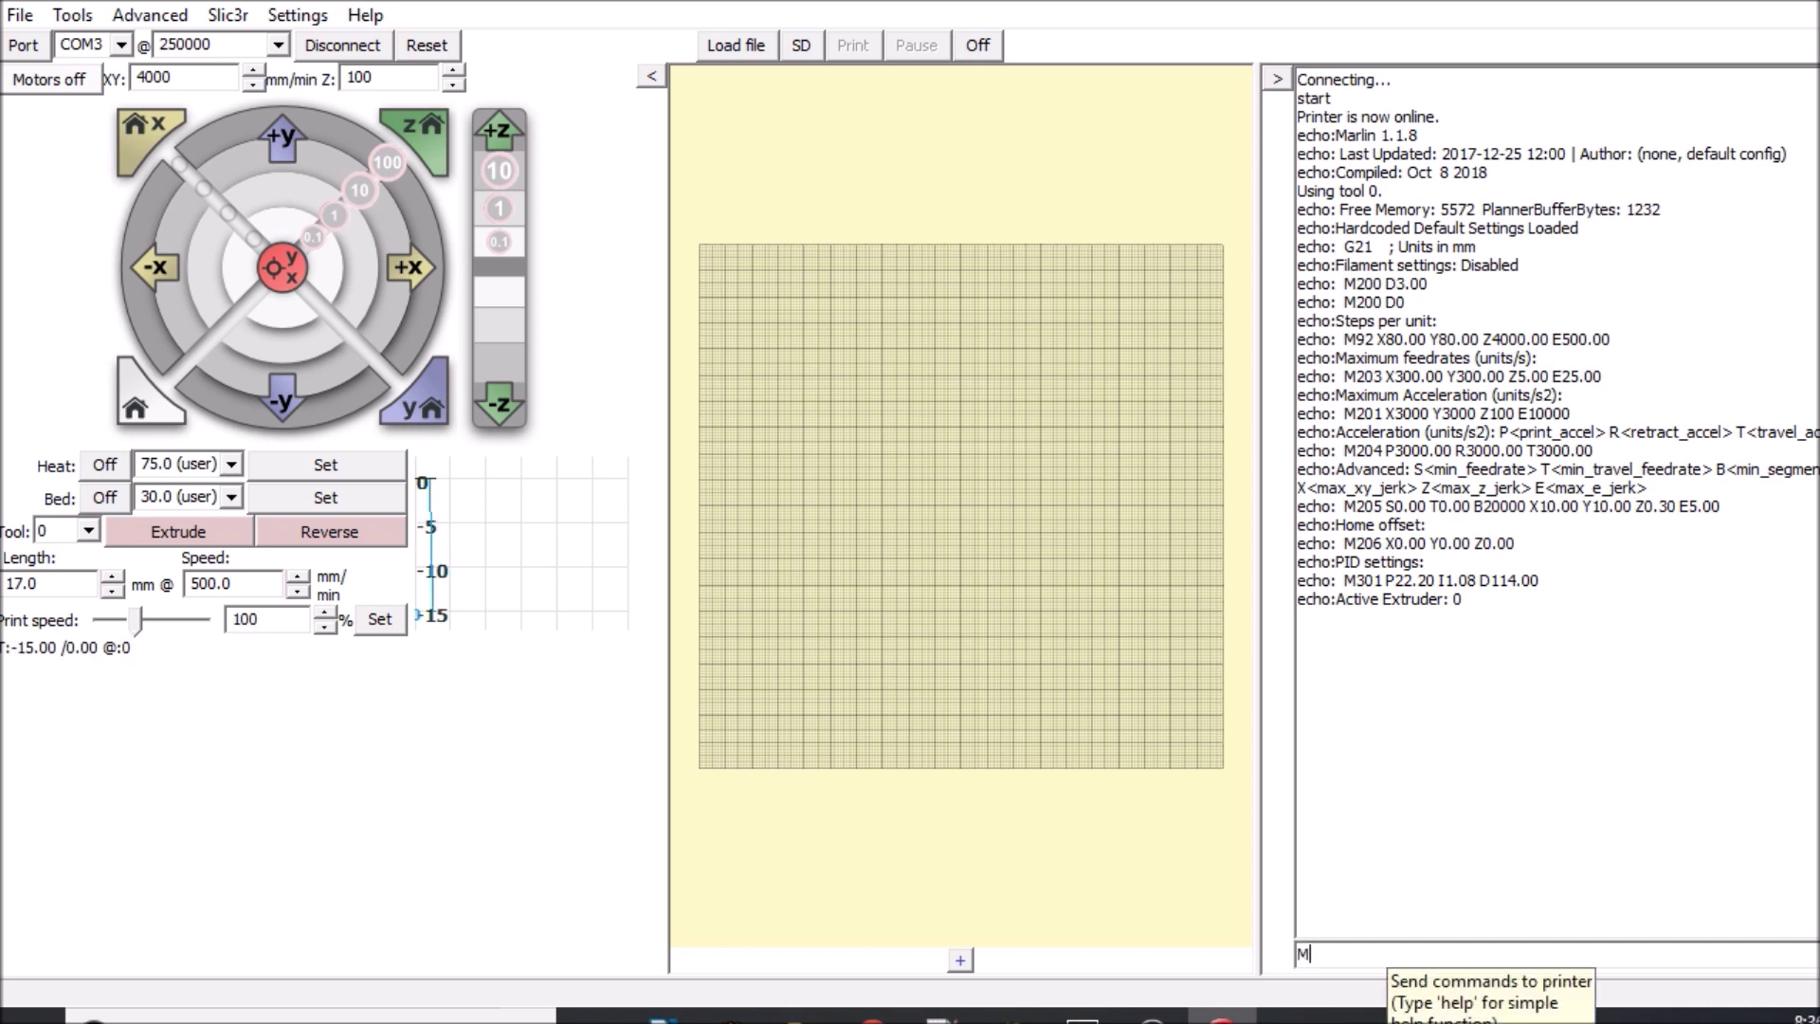
type("119")
key("Return")
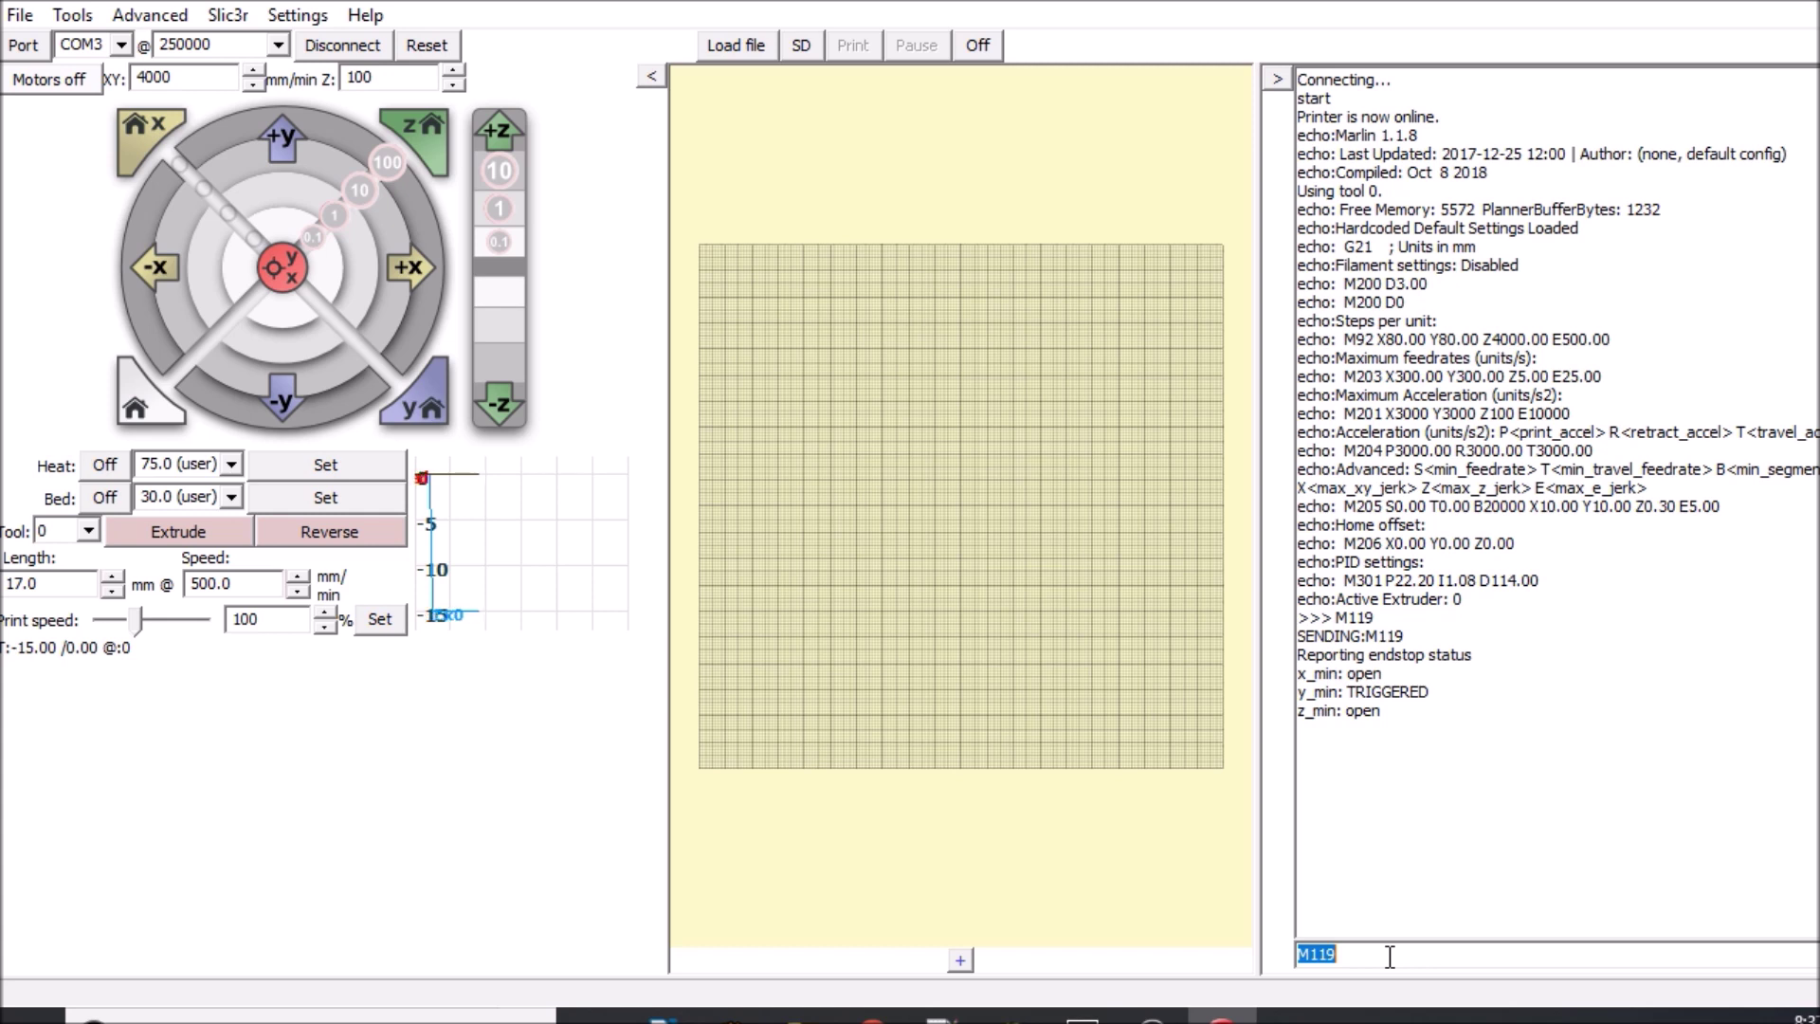
left_click(1389, 955)
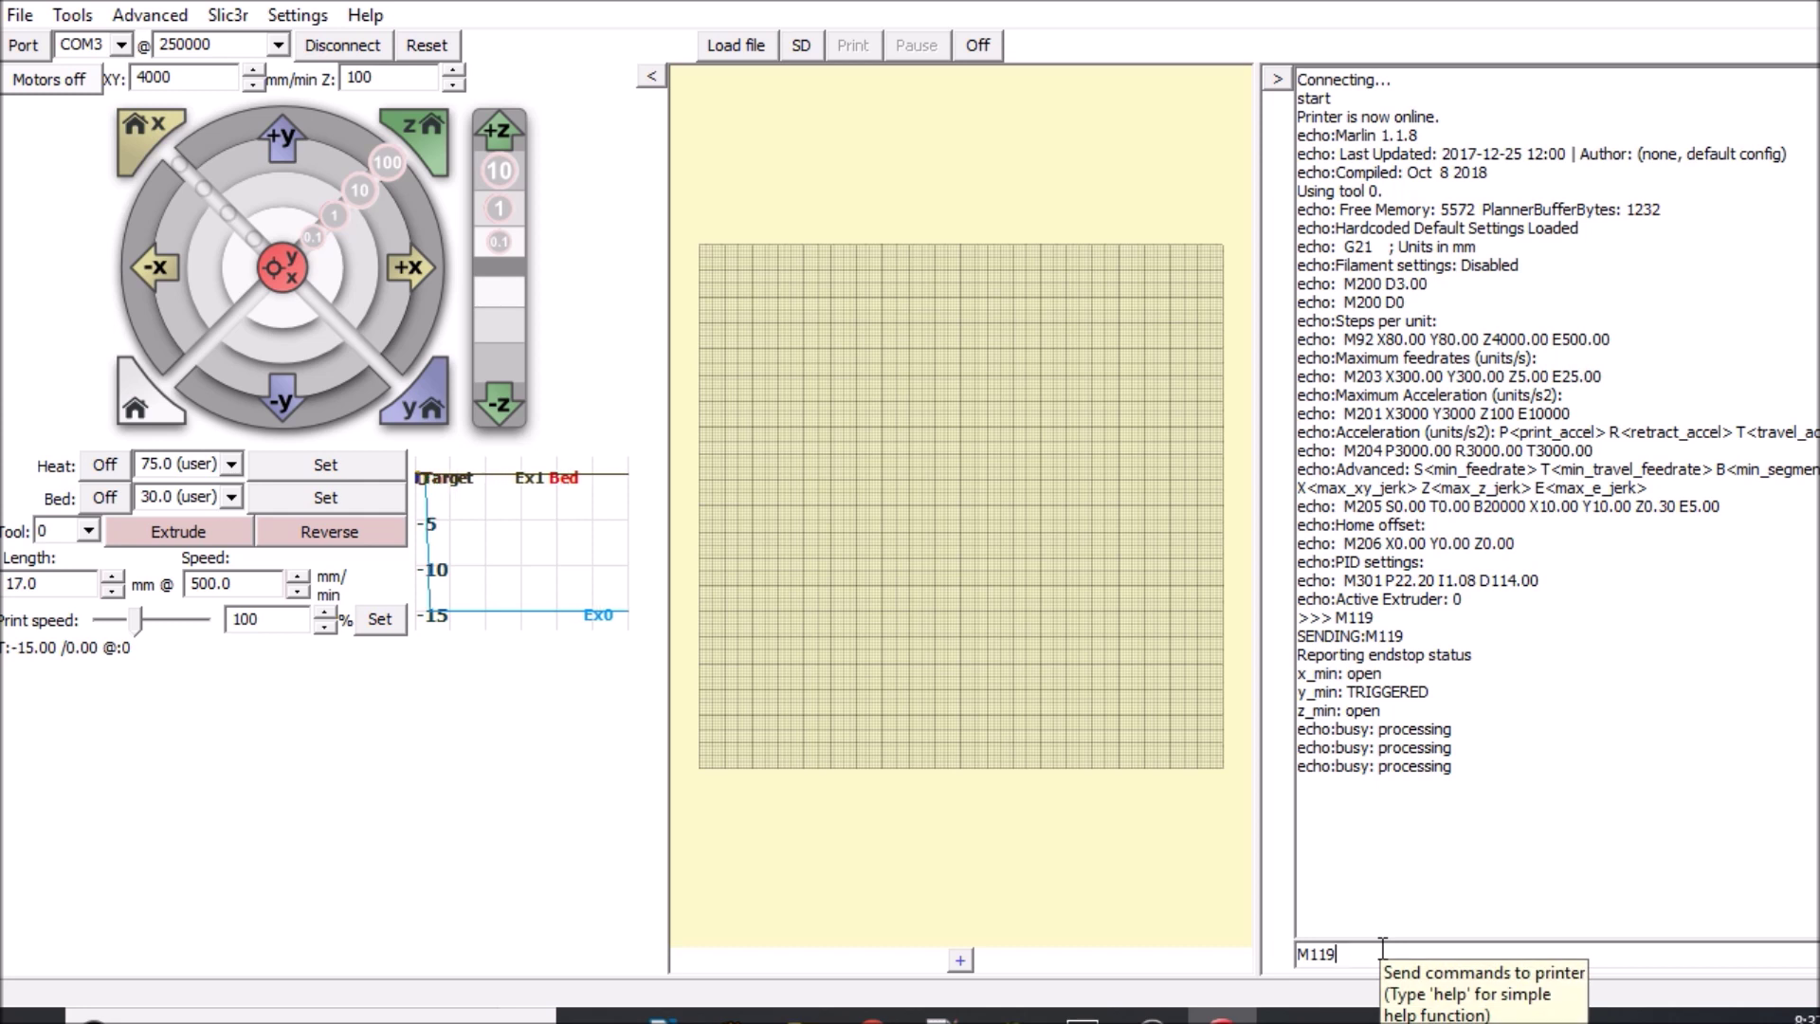
- Resend M119 and confirm only y_min is still TRIGGERED
key("Return")
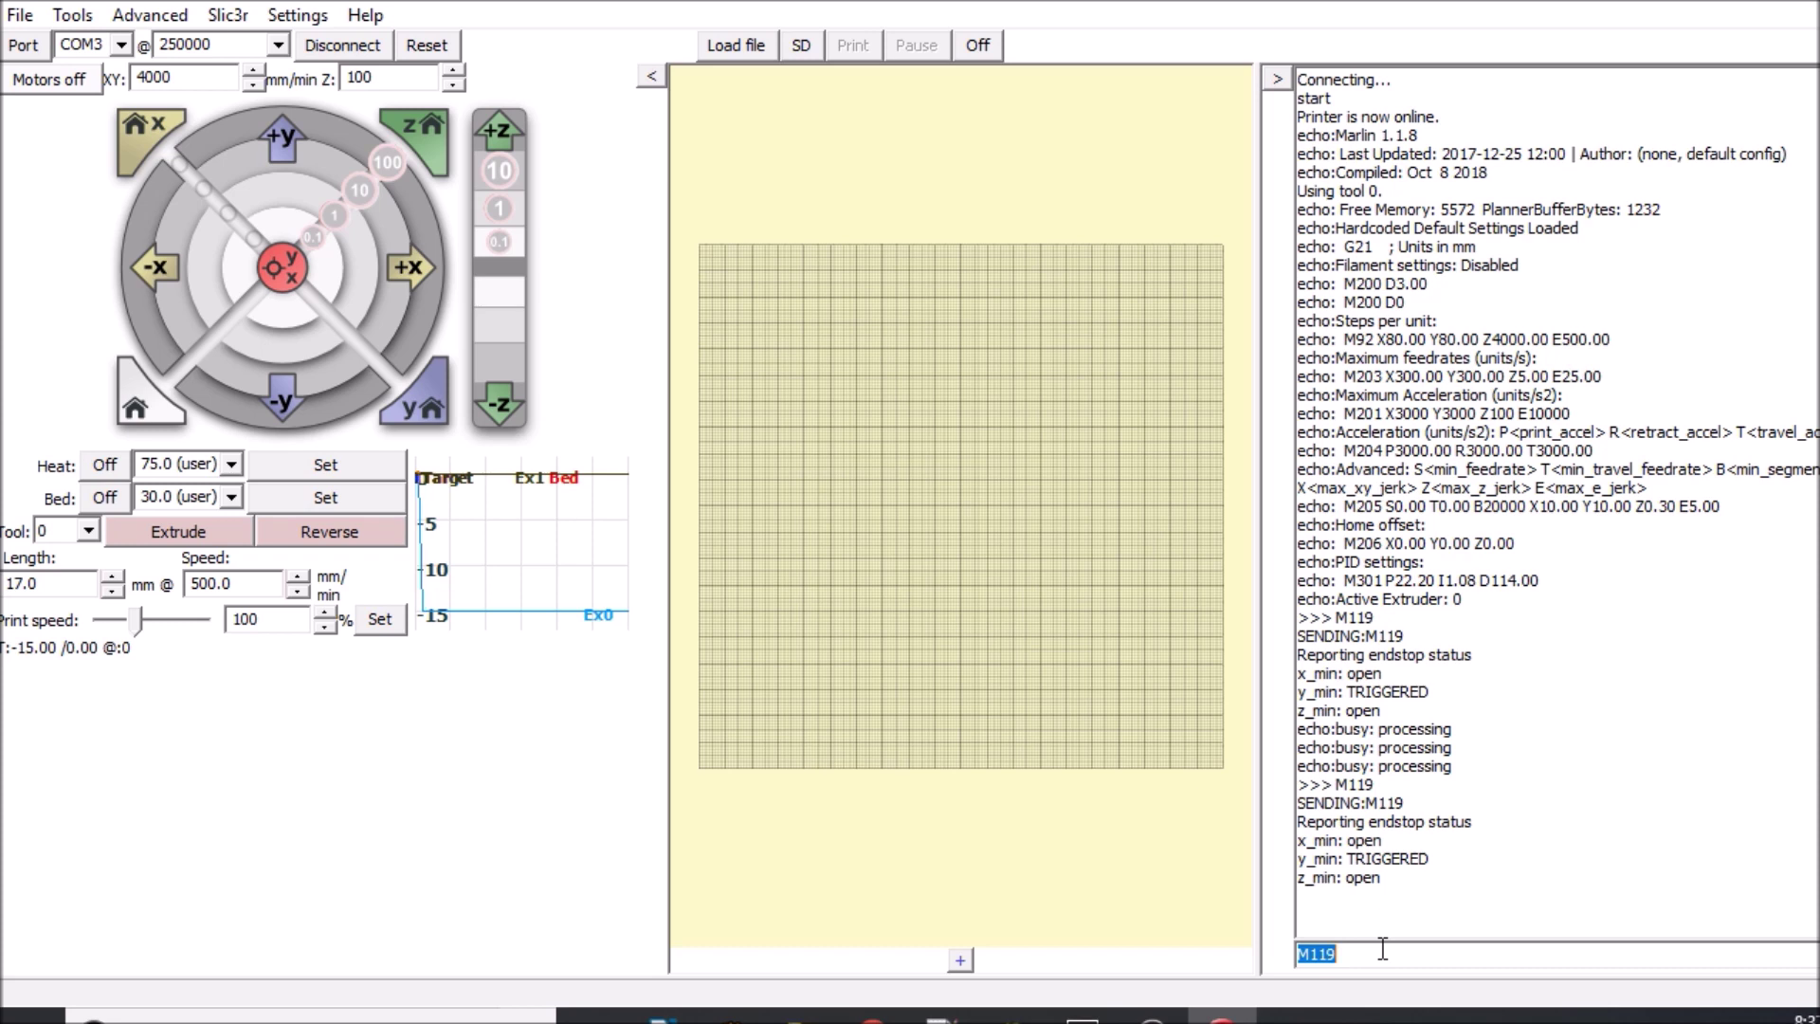